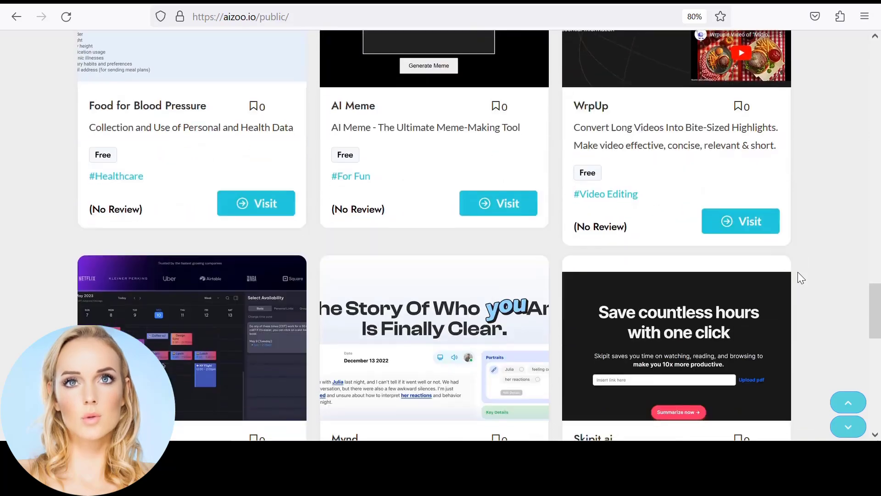
# Browse the AiZoo tool directory's homepage listings and open the account's Favorites list
pyautogui.scroll(-5, 798, 272)
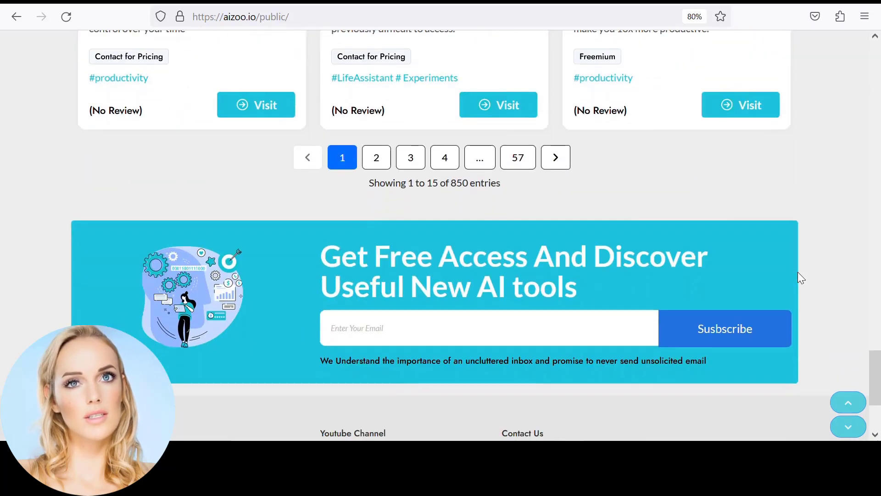
pyautogui.scroll(6, 798, 273)
pyautogui.scroll(20, 798, 277)
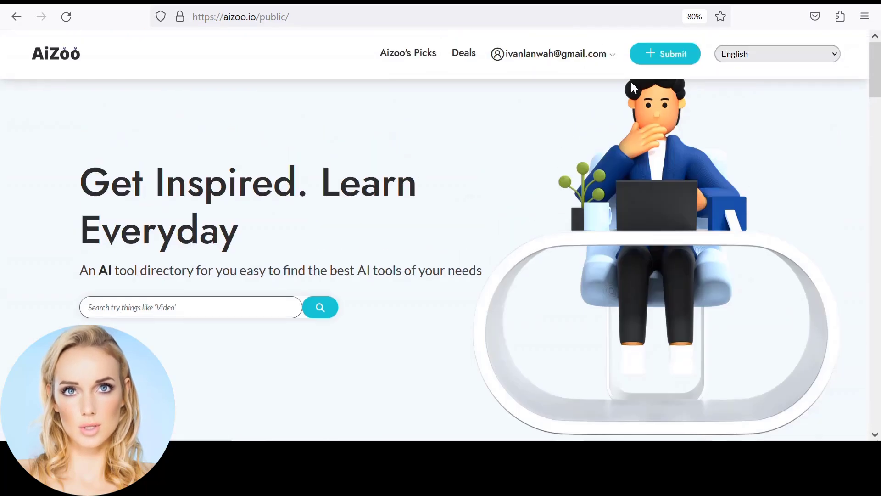
pyautogui.click(591, 55)
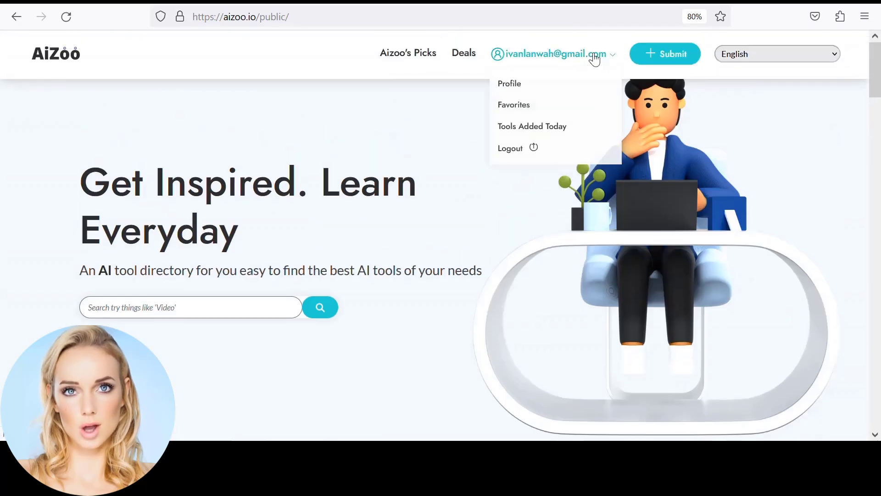
pyautogui.click(505, 109)
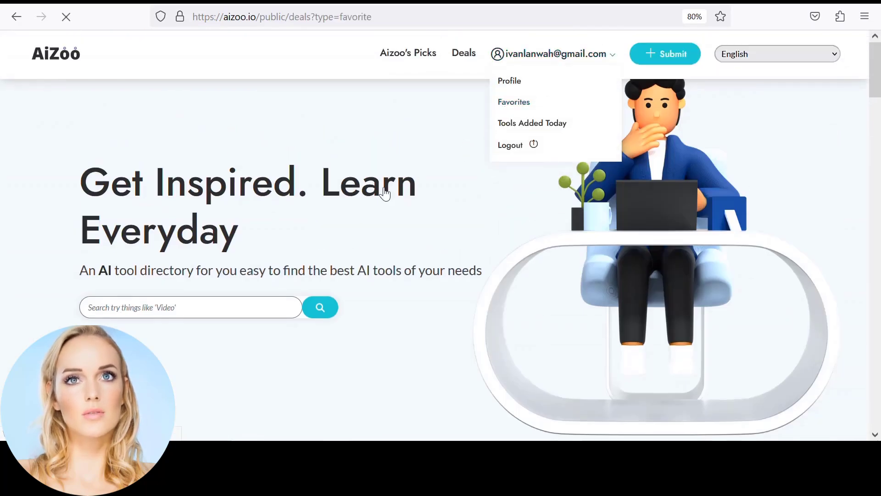
pyautogui.scroll(-2, 385, 193)
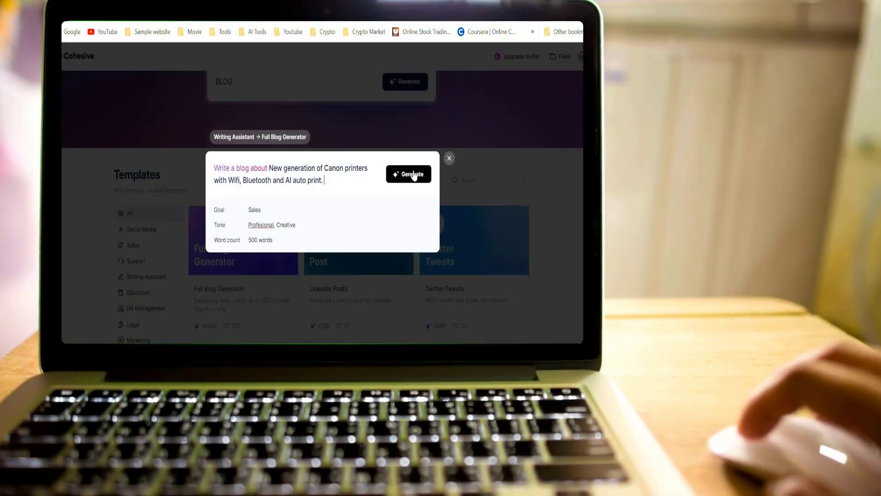
# Generate the Canon printers blog in Cohesive and preview the premade/Domi voice in ElevenLabs speech synthesis
pyautogui.click(414, 175)
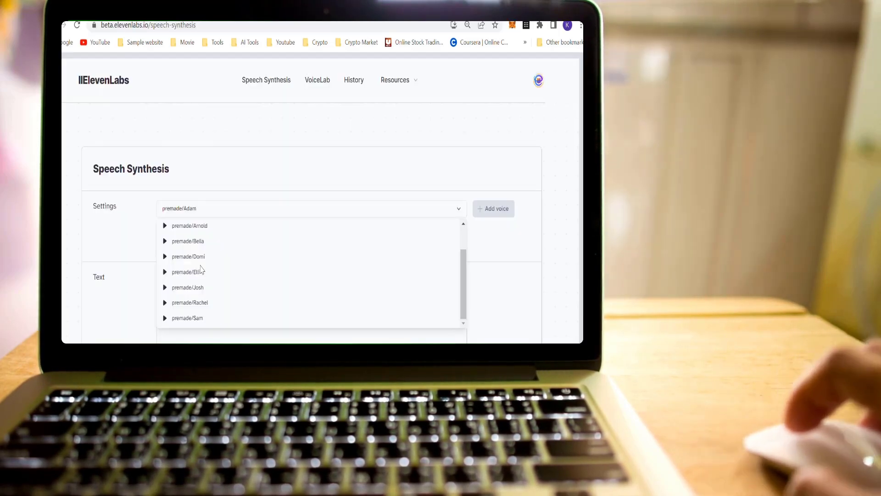
pyautogui.click(164, 257)
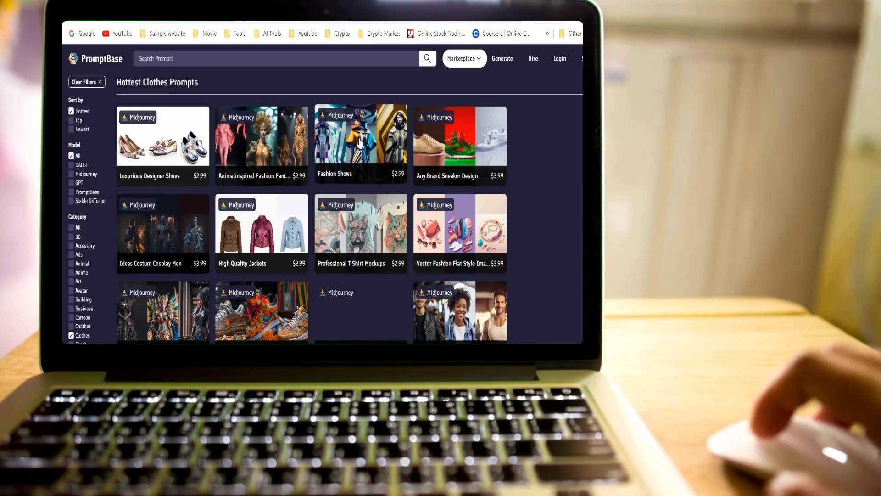
# Open the Fashion Shows prompt from PromptBase's hottest clothes prompts and look through its details
pyautogui.click(362, 172)
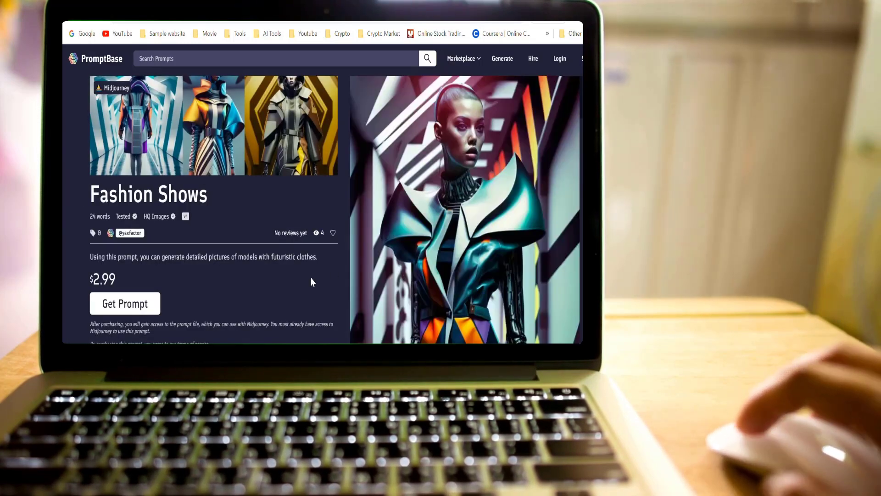
pyautogui.scroll(-4, 312, 282)
pyautogui.scroll(3, 312, 281)
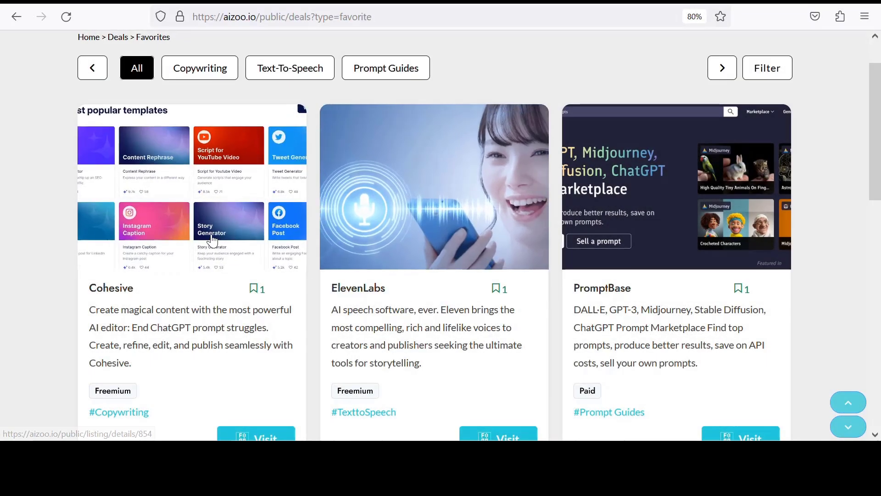
# Open the Cohesive listing from the AiZoo favorites and review its pricing, description, free plan features and video
pyautogui.click(212, 241)
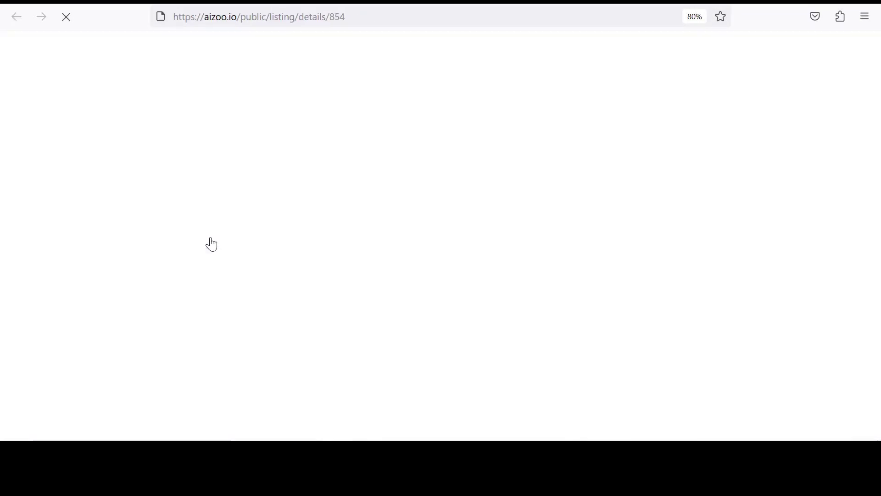
pyautogui.scroll(-3, 548, 291)
pyautogui.scroll(-5, 545, 287)
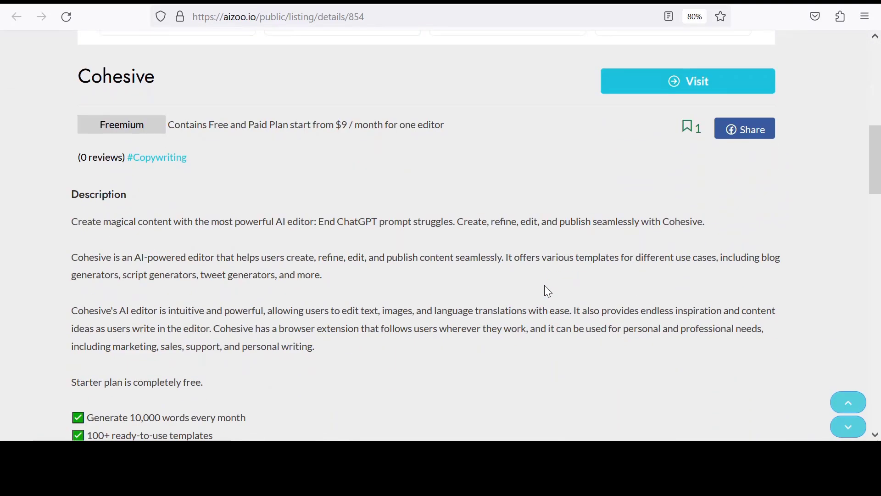
pyautogui.scroll(-7, 545, 286)
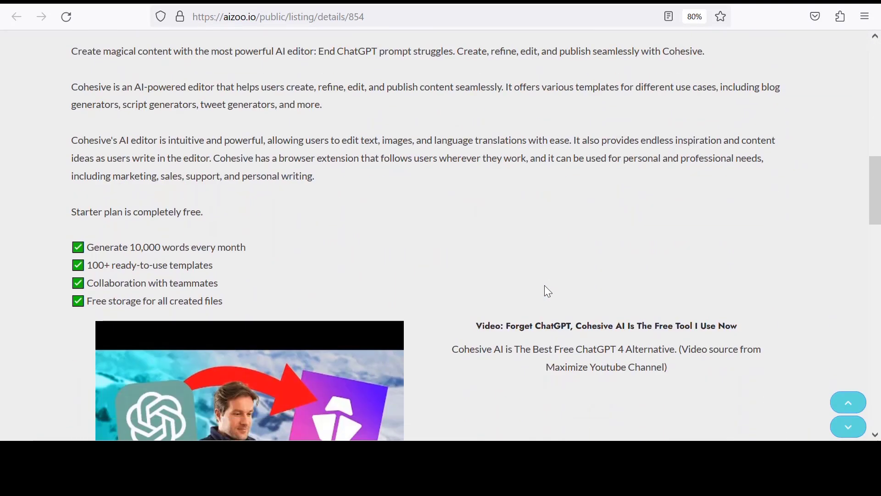
pyautogui.scroll(7, 549, 292)
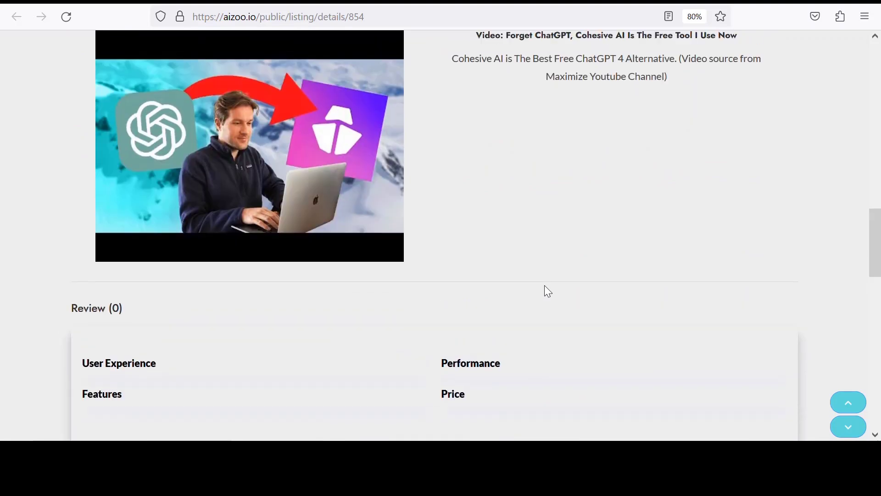
pyautogui.scroll(5, 549, 292)
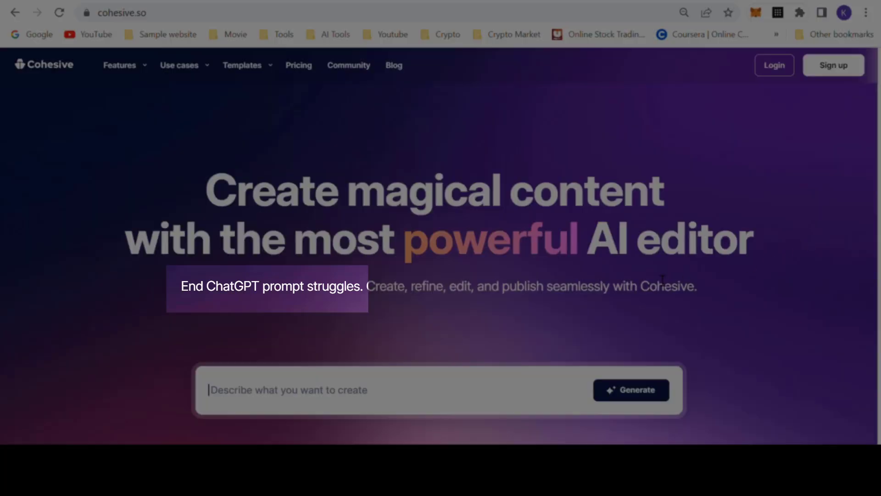
# On the Cohesive website, highlight the tagline "End ChatGPT prompt struggles." and clear the selection
pyautogui.moveTo(366, 290); pyautogui.dragTo(231, 298)
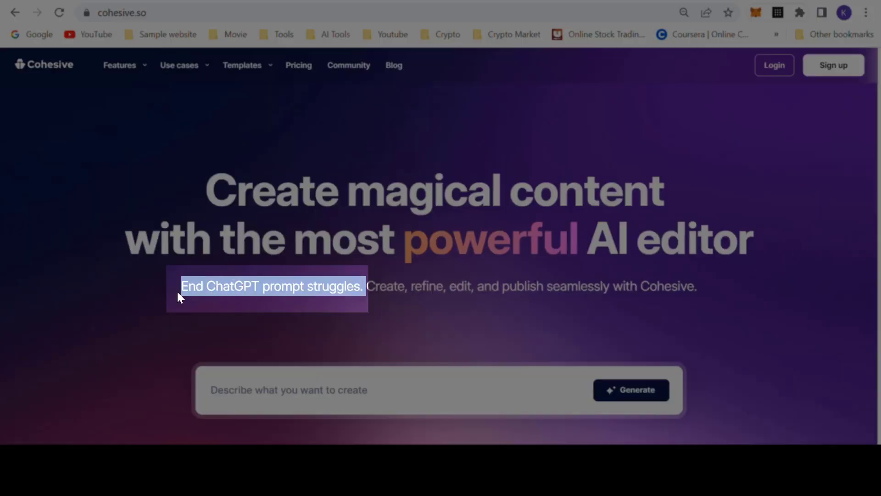
pyautogui.moveTo(175, 301); pyautogui.dragTo(176, 302)
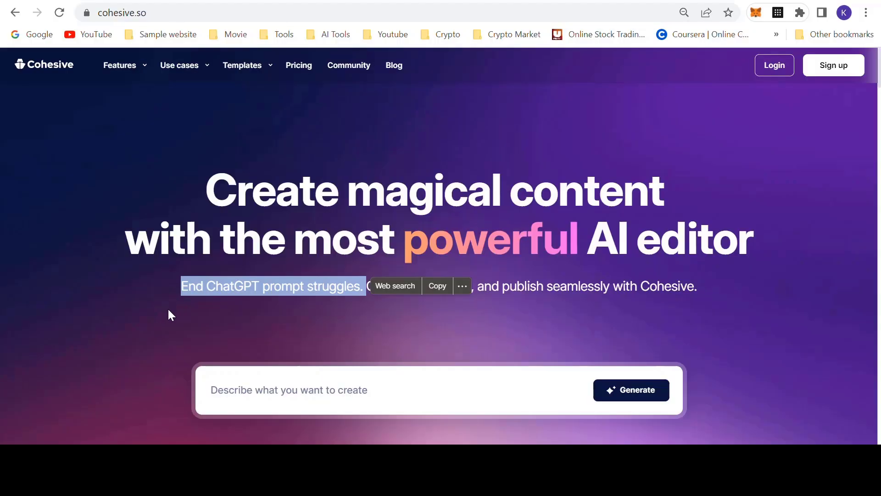
pyautogui.click(169, 314)
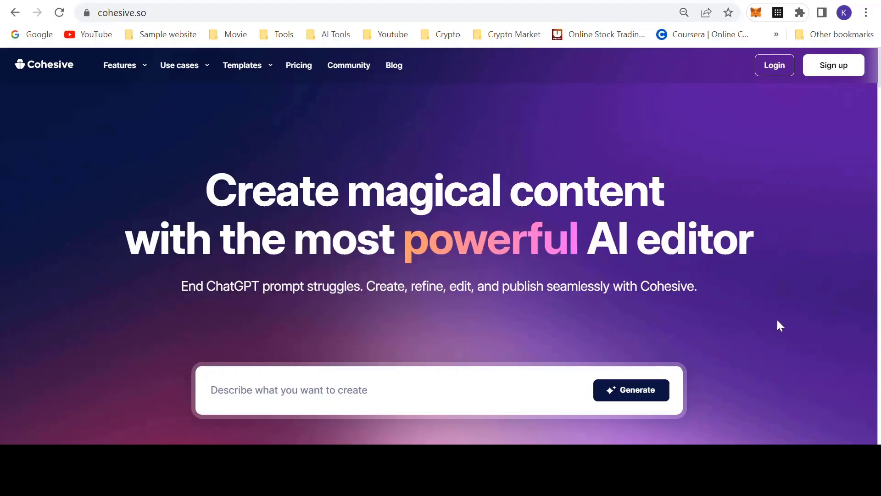
# Look through Cohesive's popular templates and product highlights, and open the full Templates library
pyautogui.scroll(-9, 737, 335)
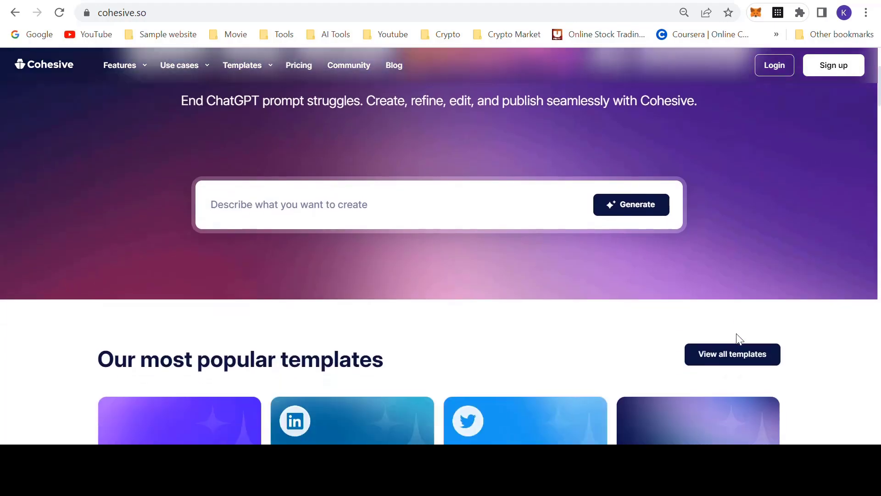
pyautogui.scroll(-1, 737, 340)
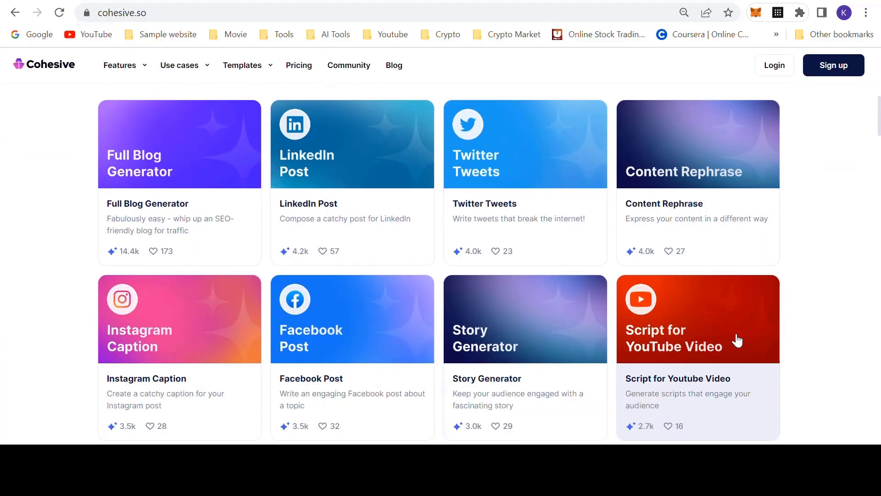
pyautogui.scroll(-3, 737, 340)
pyautogui.scroll(-4, 736, 338)
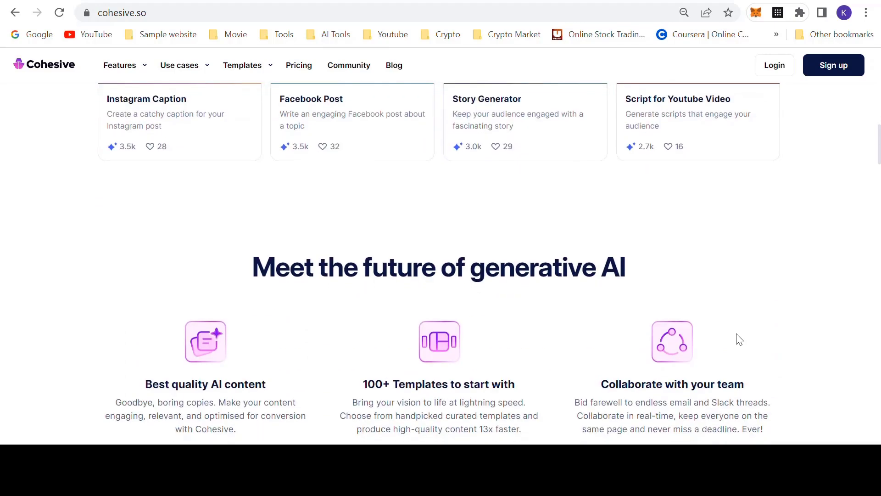
pyautogui.scroll(-1, 739, 340)
pyautogui.click(446, 325)
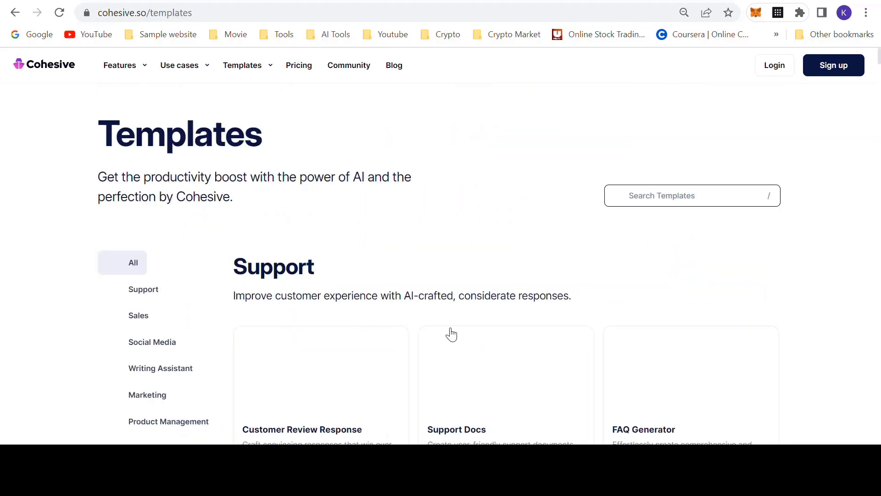
pyautogui.scroll(-2, 800, 281)
pyautogui.scroll(-1, 738, 289)
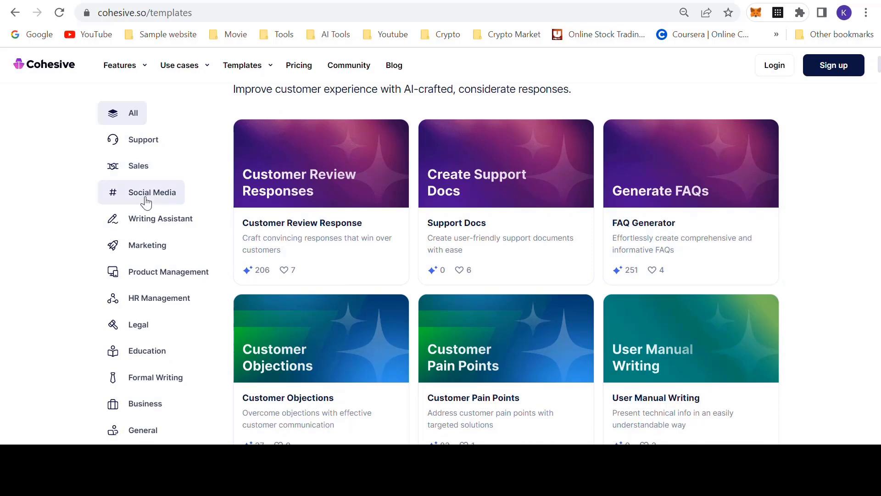
# Filter the templates to the Marketing category and look through the available ones
pyautogui.click(152, 255)
pyautogui.scroll(-2, 423, 261)
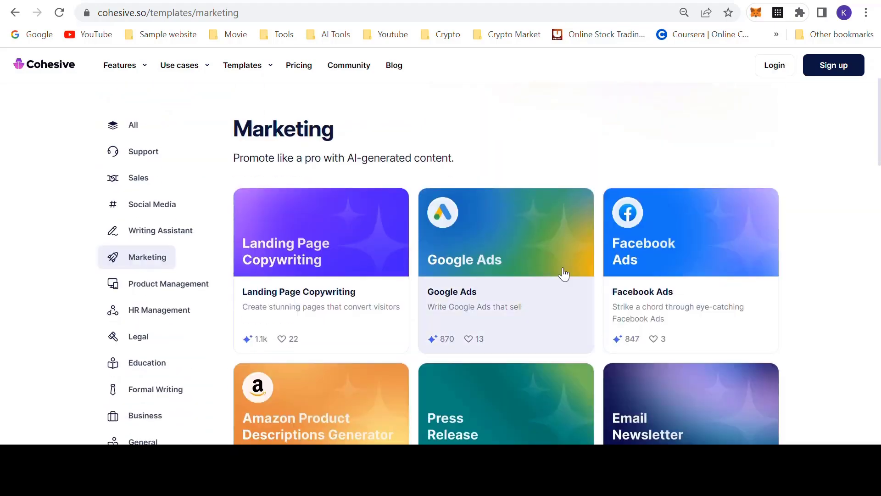
pyautogui.scroll(-1, 603, 296)
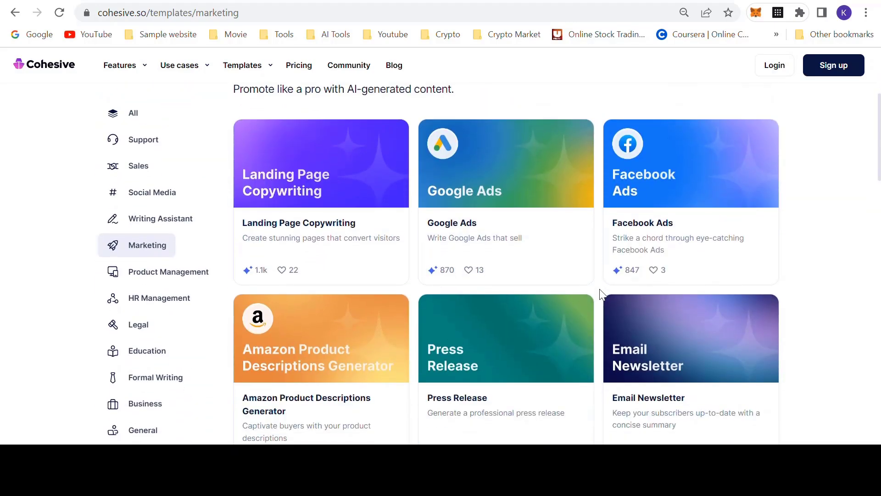
pyautogui.scroll(-5, 601, 293)
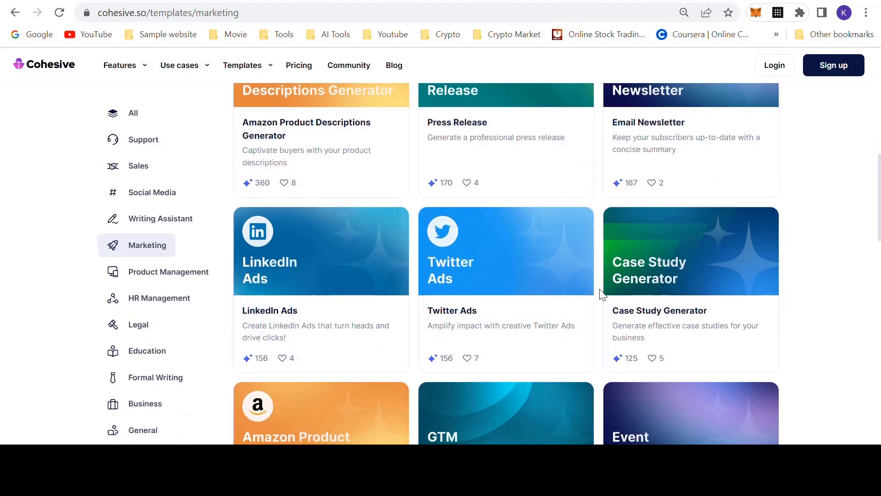
pyautogui.scroll(-3, 599, 288)
pyautogui.scroll(-1, 600, 294)
# Open Cohesive's Pricing page and review the plans
pyautogui.click(298, 66)
pyautogui.scroll(-2, 629, 256)
pyautogui.scroll(-2, 630, 258)
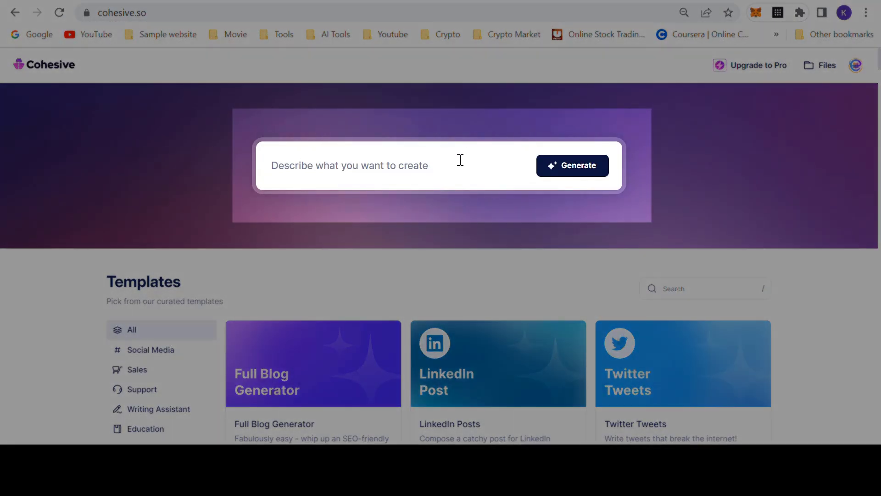
# Enter "BLOG" as the description of what to create on the Cohesive dashboard
pyautogui.click(459, 161)
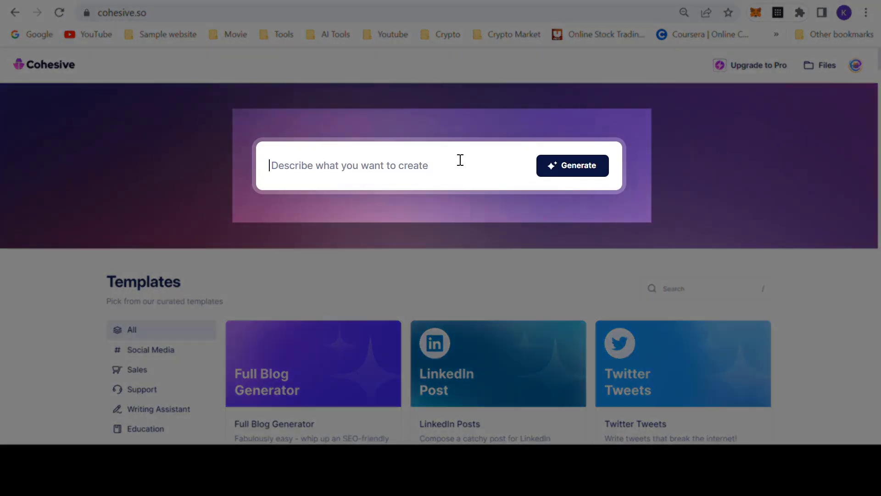
pyautogui.write('BLOG')
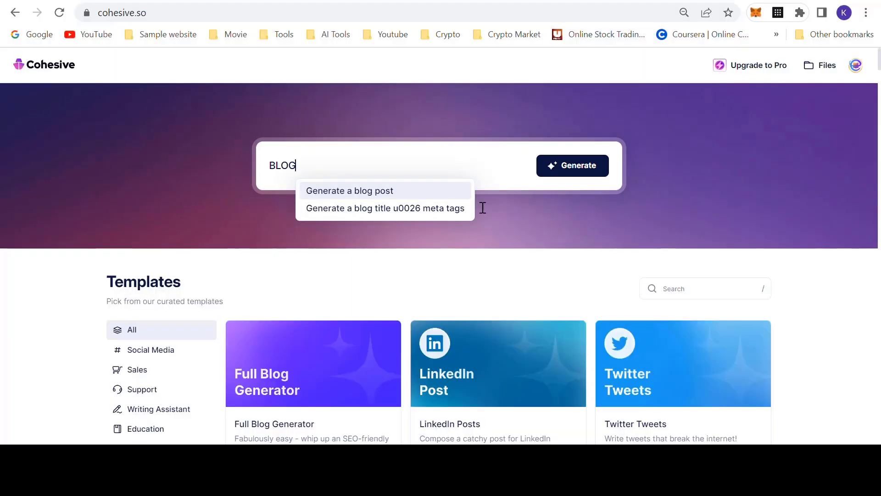
# Look through the curated templates on the dashboard and open the Full Blog Generator template
pyautogui.scroll(-3, 542, 270)
pyautogui.scroll(-7, 542, 270)
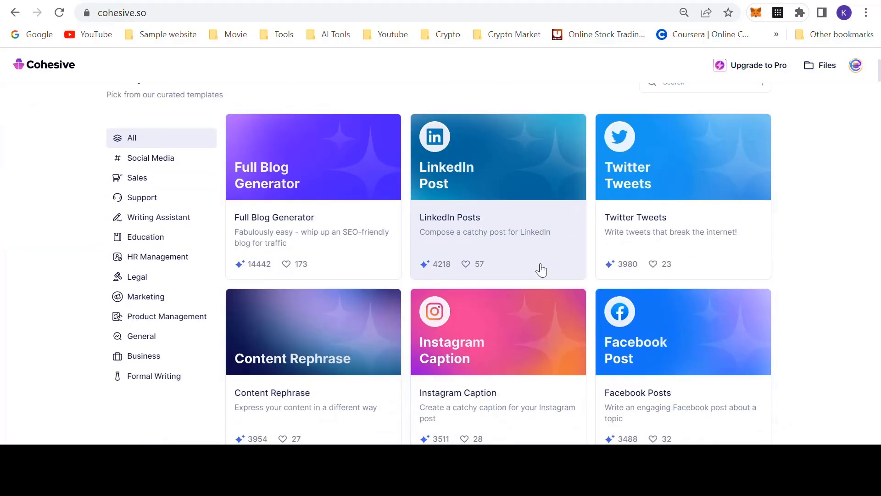
pyautogui.scroll(-5, 541, 270)
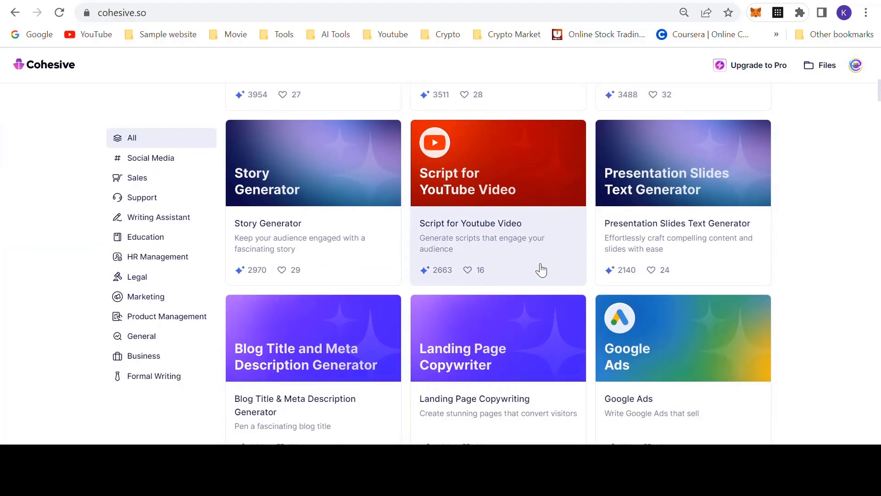
pyautogui.scroll(3, 542, 270)
pyautogui.scroll(12, 542, 270)
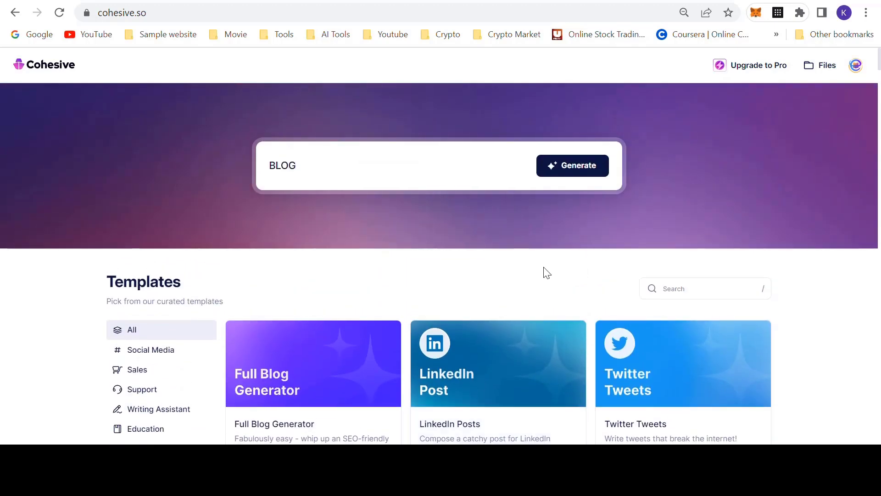
pyautogui.scroll(-1, 545, 274)
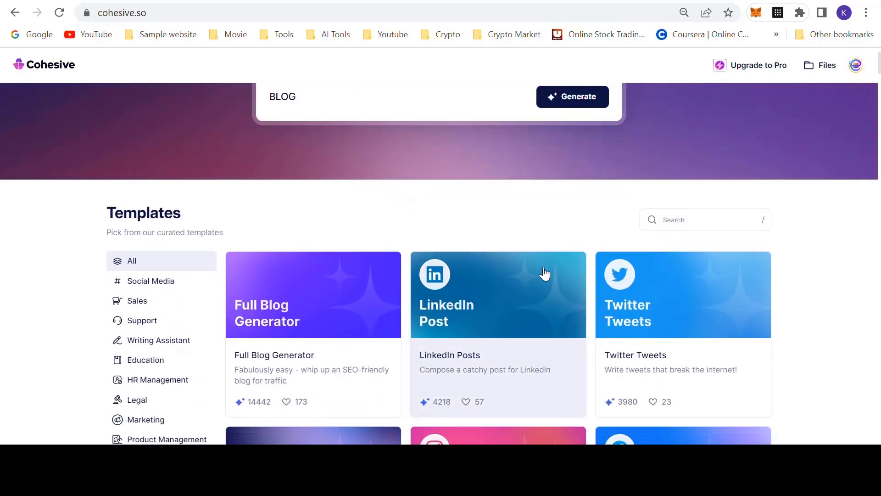
pyautogui.click(349, 370)
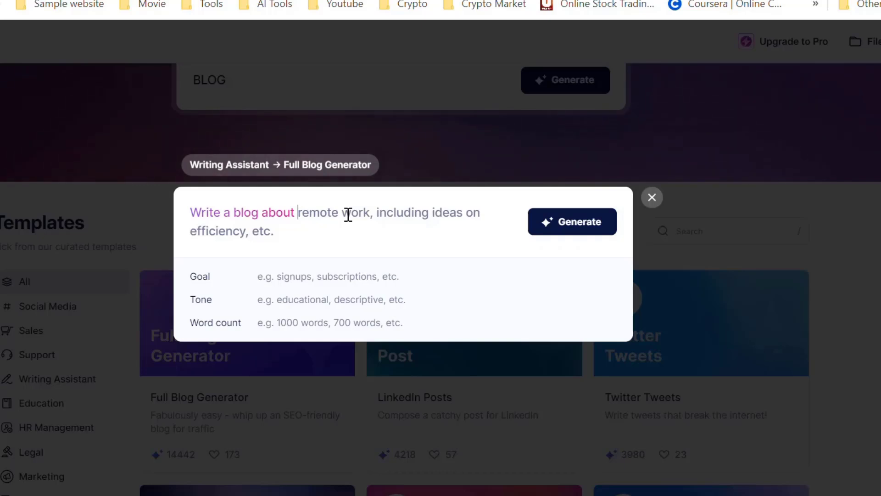
# Set the blog topic to "New generation of Canon printers with Wifi, Bluetooth and AI auto print." and the goal to "Sales"
pyautogui.write('New generation of Canon printers with Wifi, Bluetooth and AI auto print.')
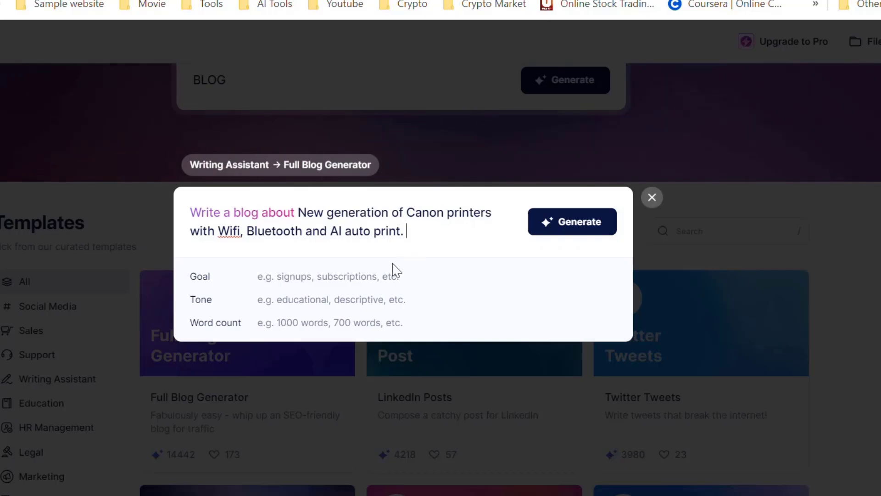
pyautogui.click(337, 279)
pyautogui.write('Sales')
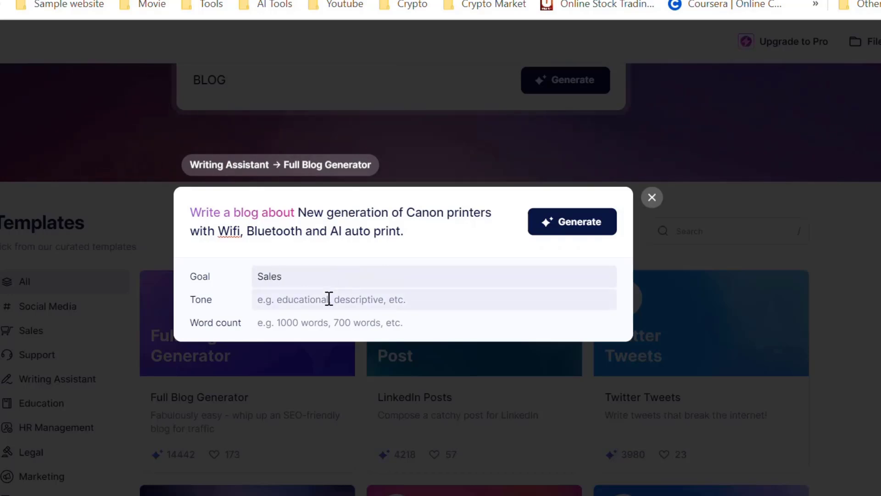
# Set the blog's tone to "Profesional, Creative" and its word count to "500 words", and generate the blog
pyautogui.click(329, 299)
pyautogui.write('Pro')
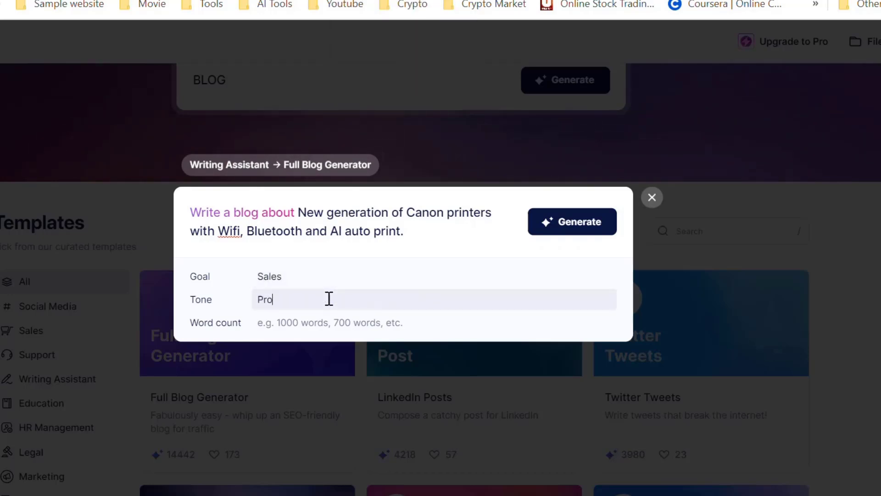
pyautogui.write('fesional, Creative')
pyautogui.click(347, 326)
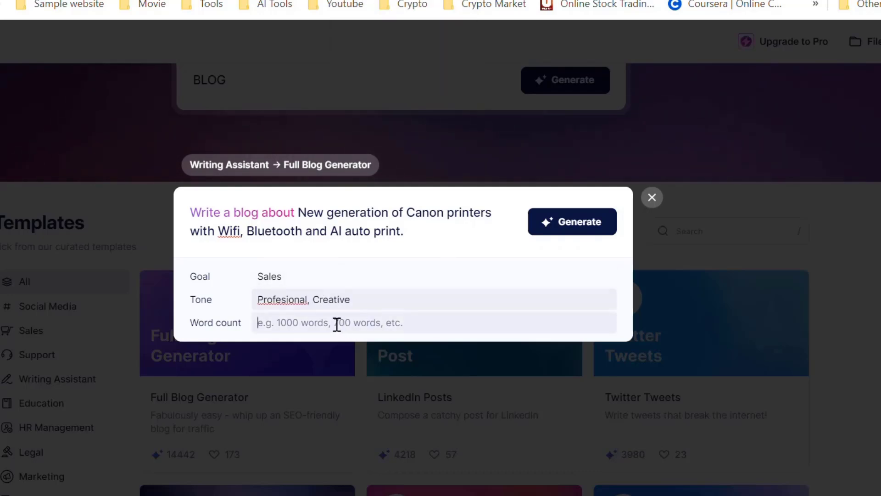
pyautogui.write('5')
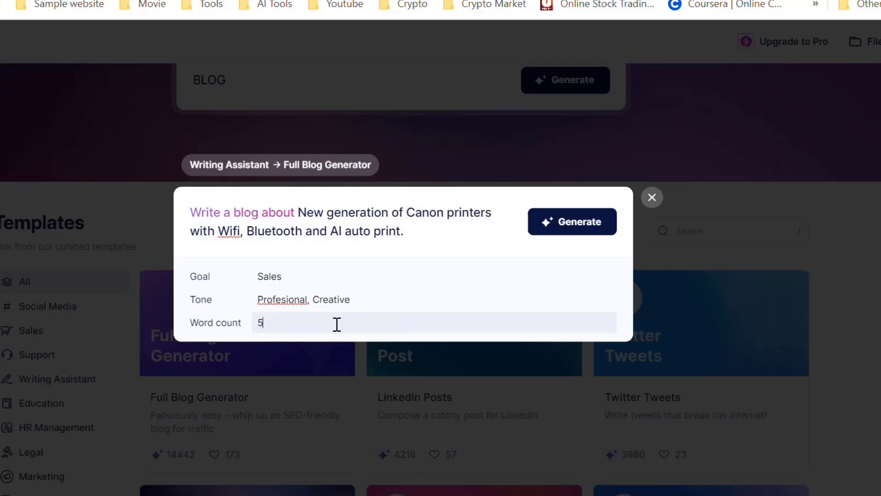
pyautogui.write('00 words')
pyautogui.click(437, 294)
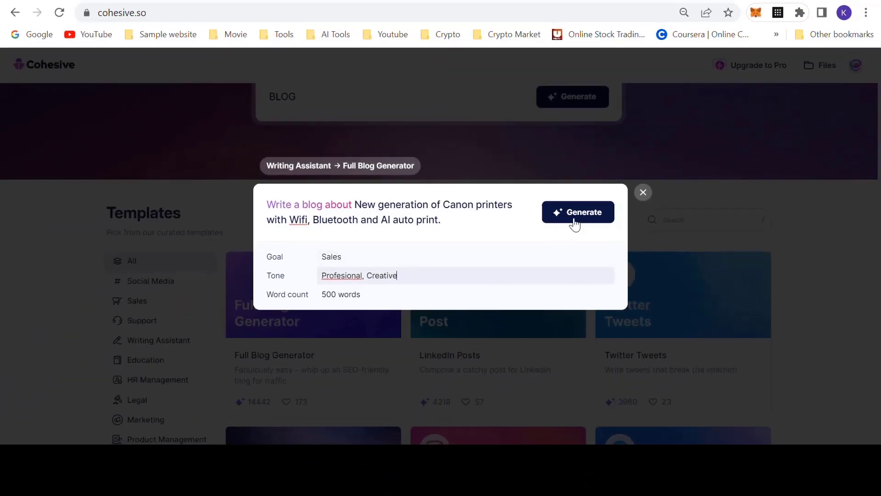
pyautogui.click(586, 213)
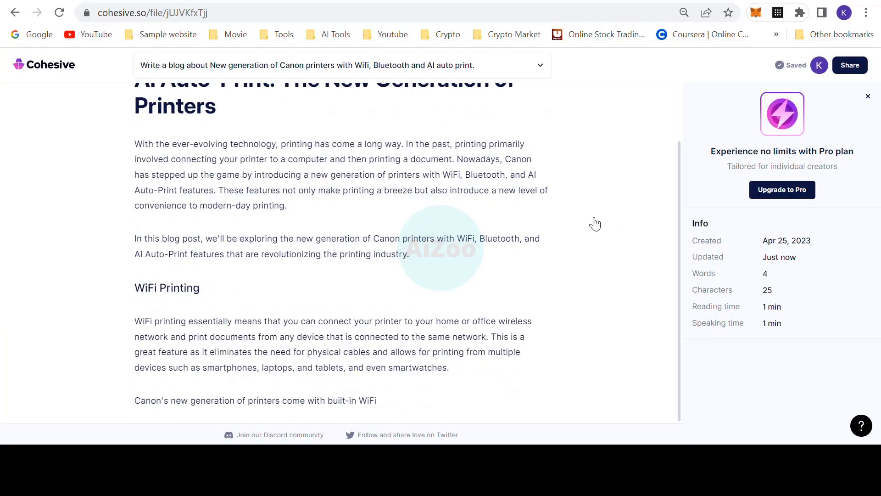
# Review the generated blog, expand its opening paragraph, and insert the expanded version in place of the original
pyautogui.scroll(-20, 617, 261)
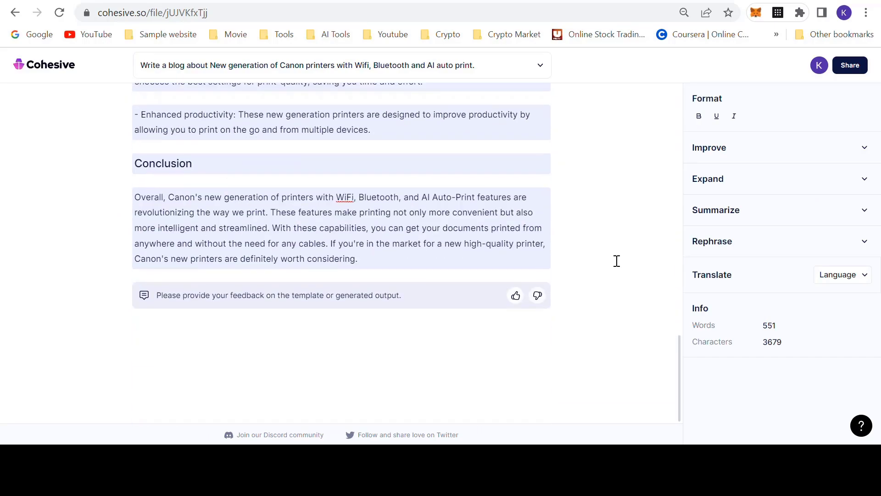
pyautogui.scroll(20, 617, 260)
pyautogui.scroll(1, 617, 261)
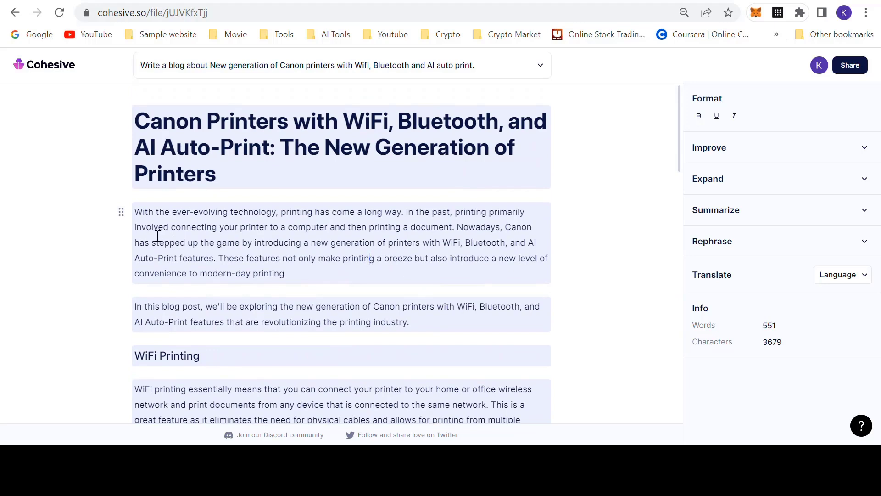
pyautogui.click(117, 222)
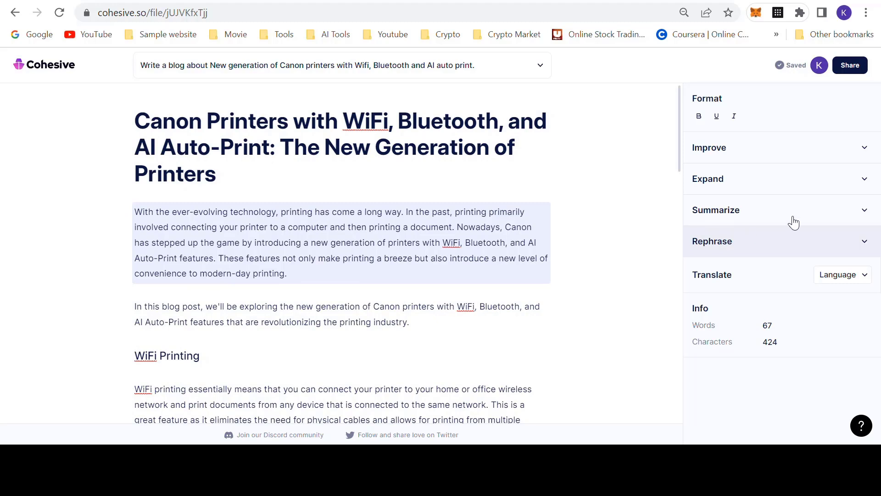
pyautogui.click(865, 181)
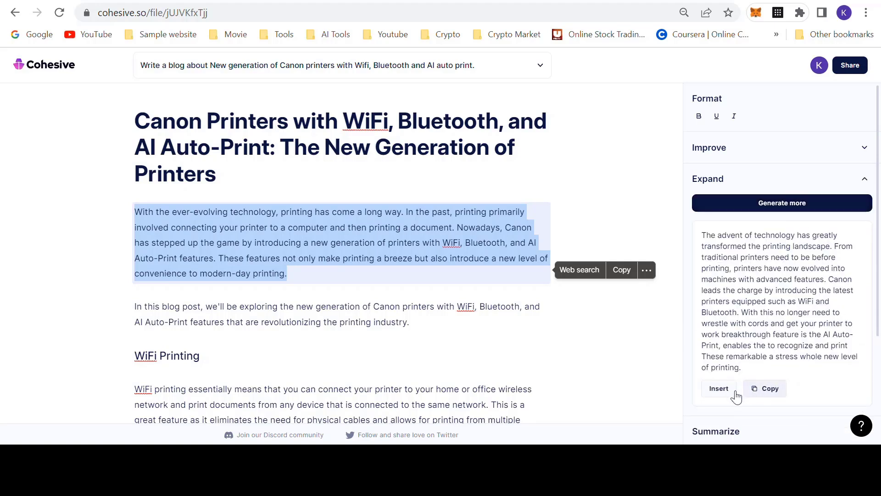
pyautogui.click(717, 394)
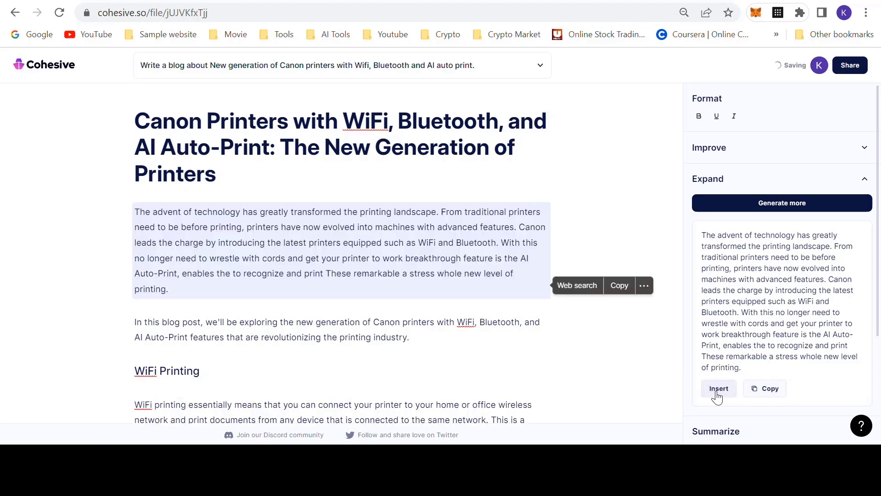
pyautogui.click(861, 180)
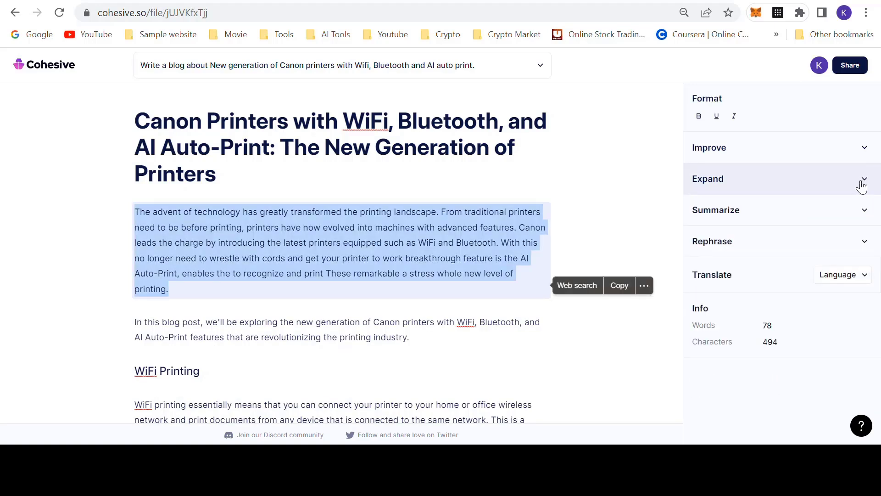
# Rephrase the opening paragraph, insert the rephrased version, and check the available translation languages without choosing one
pyautogui.click(861, 210)
pyautogui.click(861, 221)
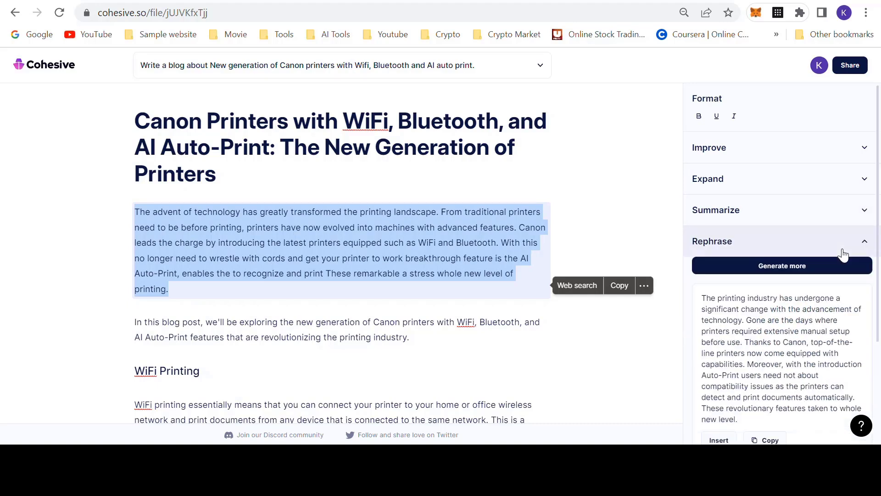
pyautogui.click(865, 173)
pyautogui.click(856, 276)
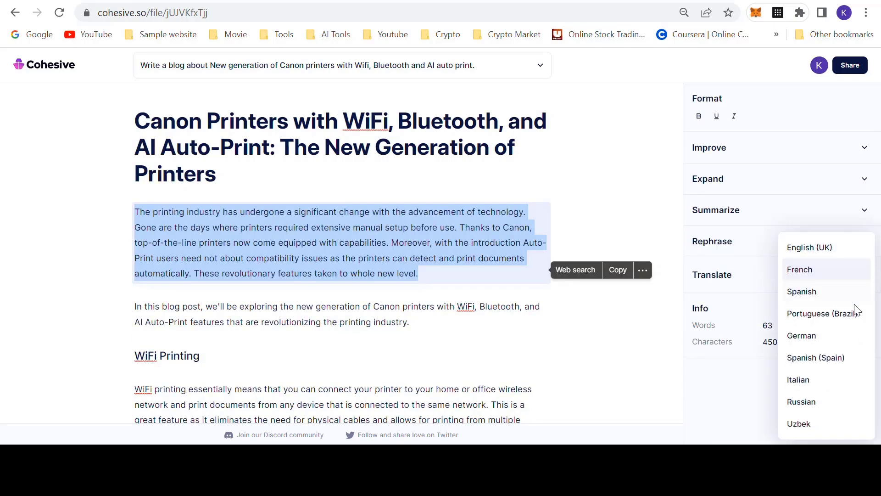
pyautogui.click(335, 290)
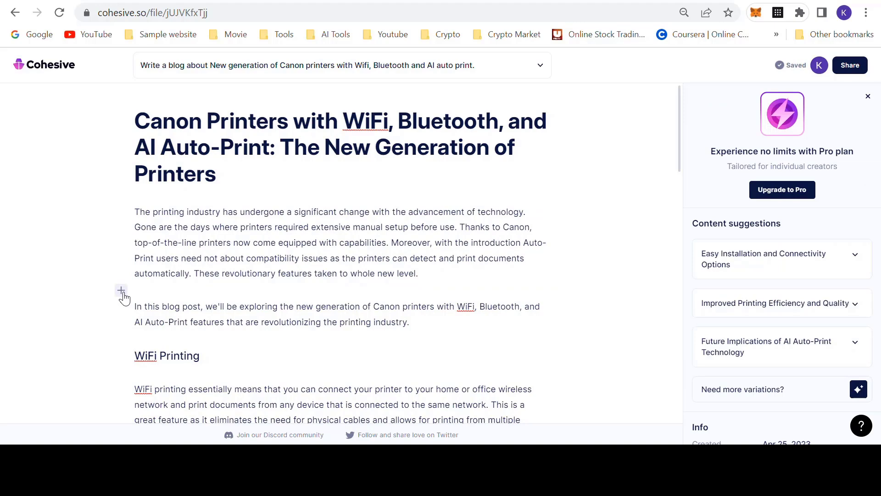
# Add an image below the WiFi Printing heading by searching the web images for "printer" and choosing the black Epson printer photo
pyautogui.scroll(-3, 123, 296)
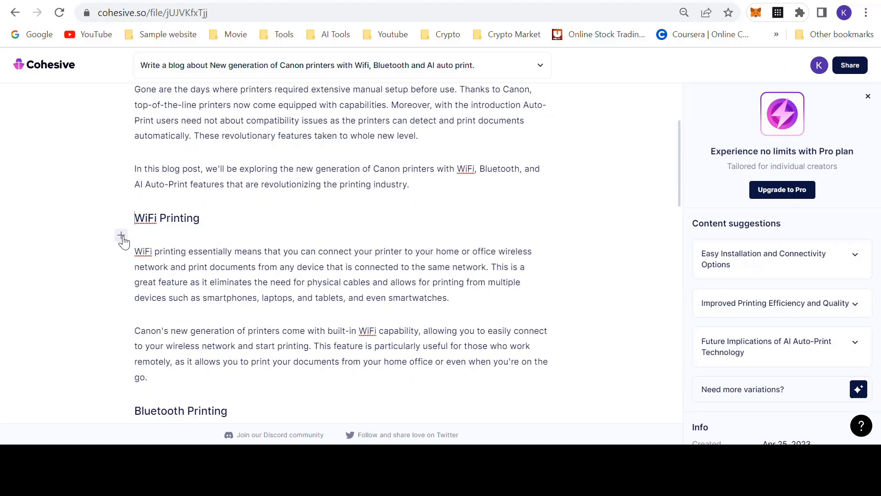
pyautogui.click(122, 237)
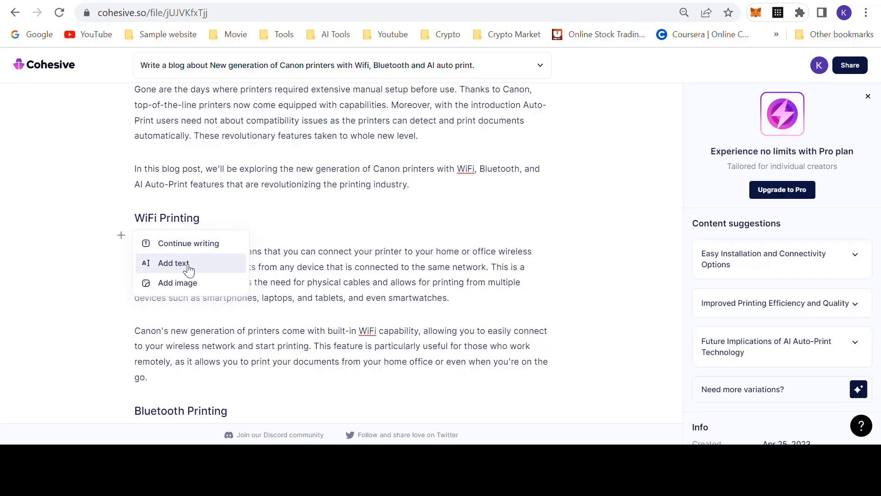
pyautogui.click(192, 290)
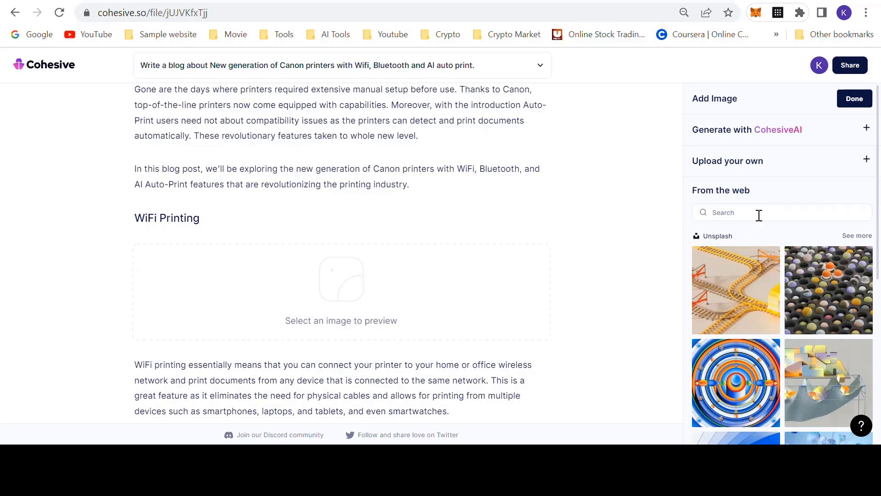
pyautogui.write('printer')
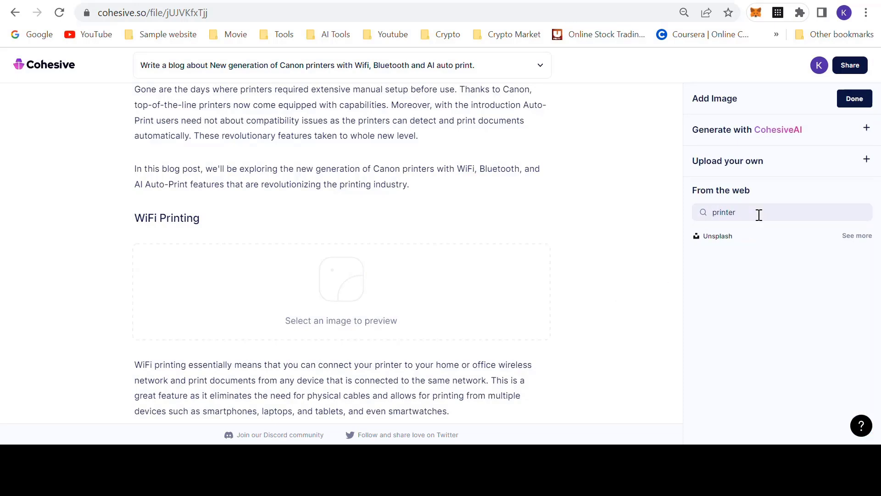
pyautogui.click(731, 393)
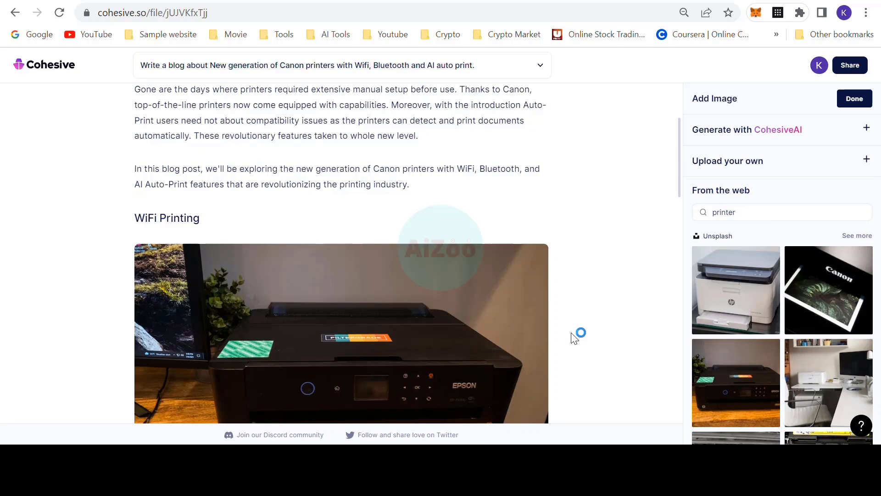
pyautogui.click(855, 99)
# Export the finished blog as a PDF file and open the download to review its pages
pyautogui.scroll(15, 649, 252)
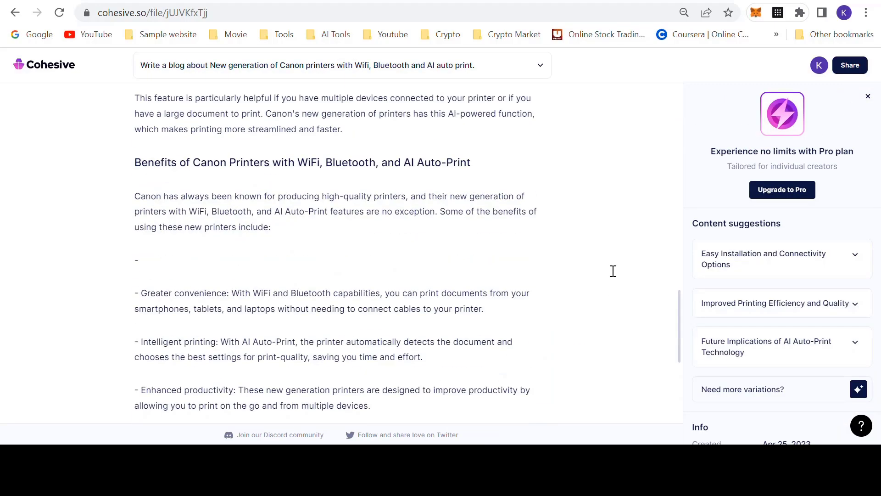
pyautogui.click(851, 65)
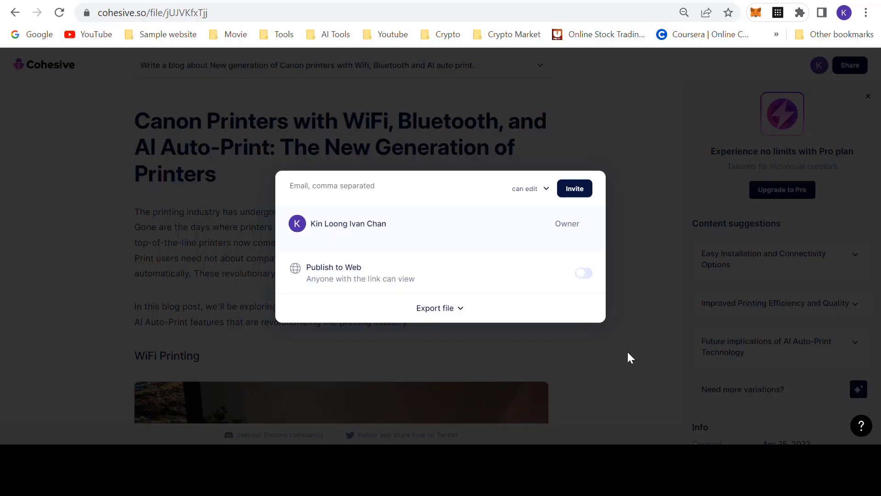
pyautogui.click(453, 310)
pyautogui.click(411, 332)
pyautogui.click(68, 431)
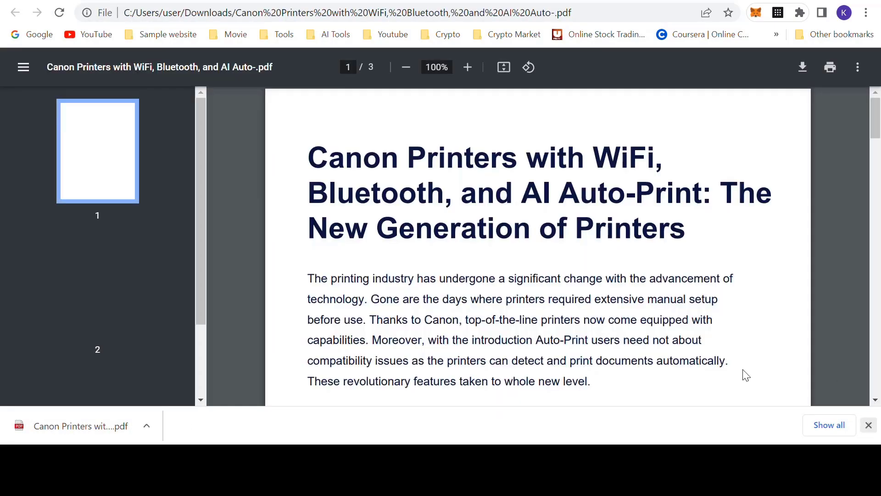
pyautogui.scroll(-10, 661, 243)
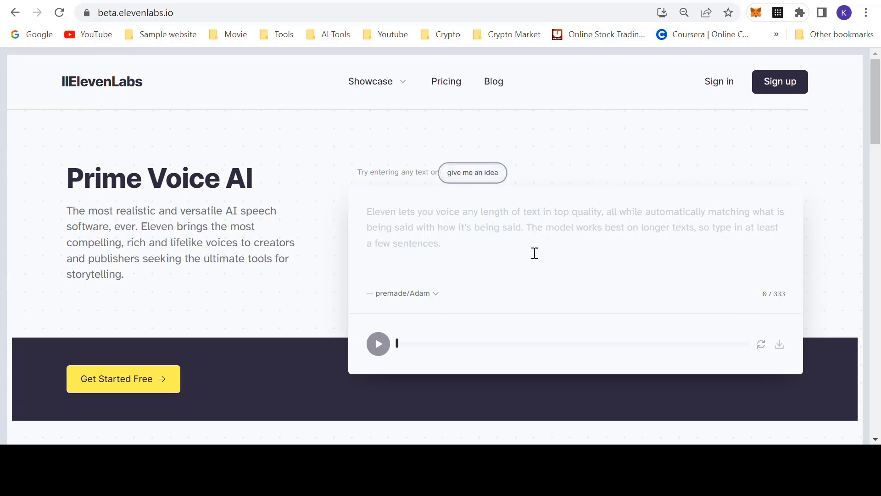
# Set the voice of the speech demo on the ElevenLabs homepage to premade/Rachel
pyautogui.click(426, 302)
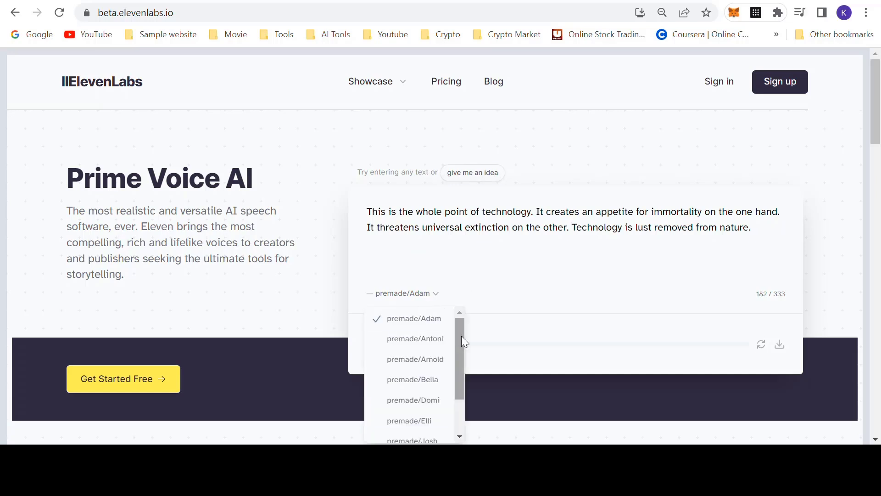
pyautogui.moveTo(458, 346); pyautogui.dragTo(461, 371)
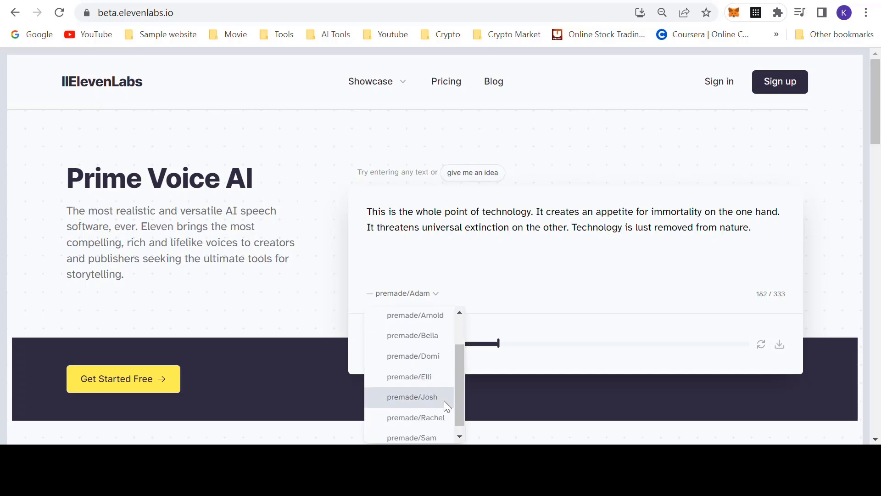
pyautogui.click(435, 418)
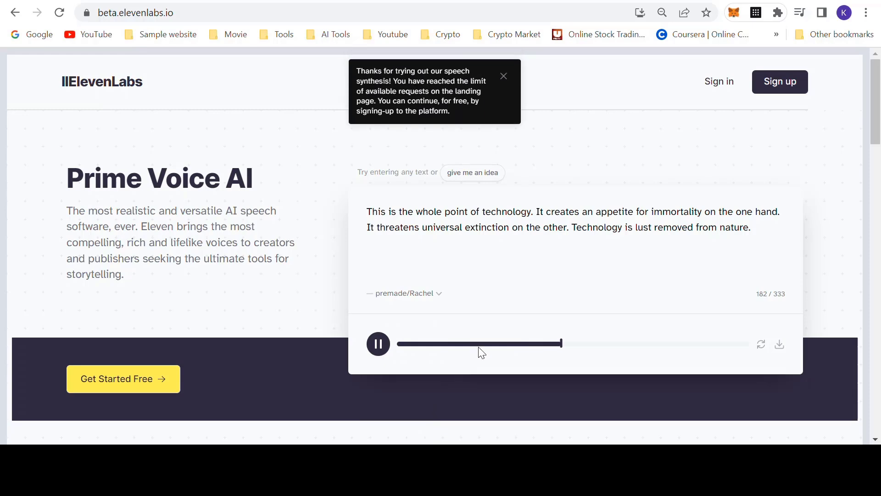
# Look through the use cases and products on the ElevenLabs homepage, and review the plans on the Pricing page
pyautogui.scroll(-10, 789, 299)
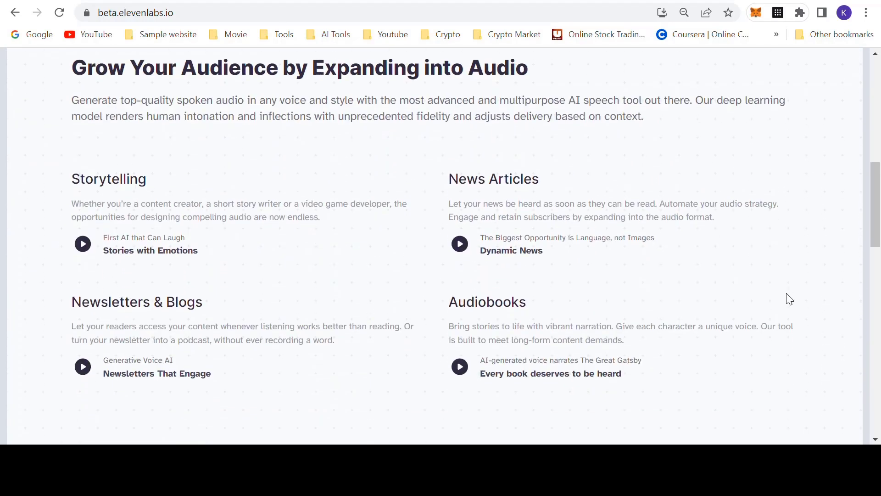
pyautogui.scroll(-6, 789, 299)
pyautogui.scroll(-3, 789, 299)
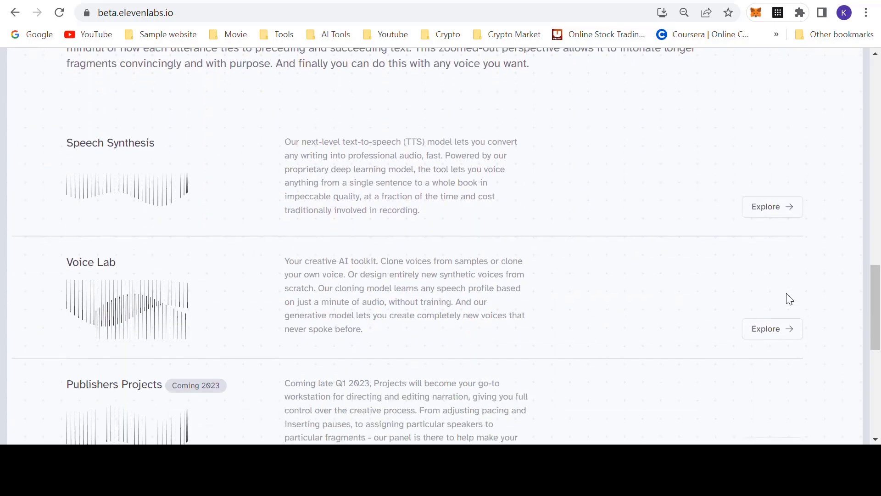
pyautogui.scroll(20, 789, 298)
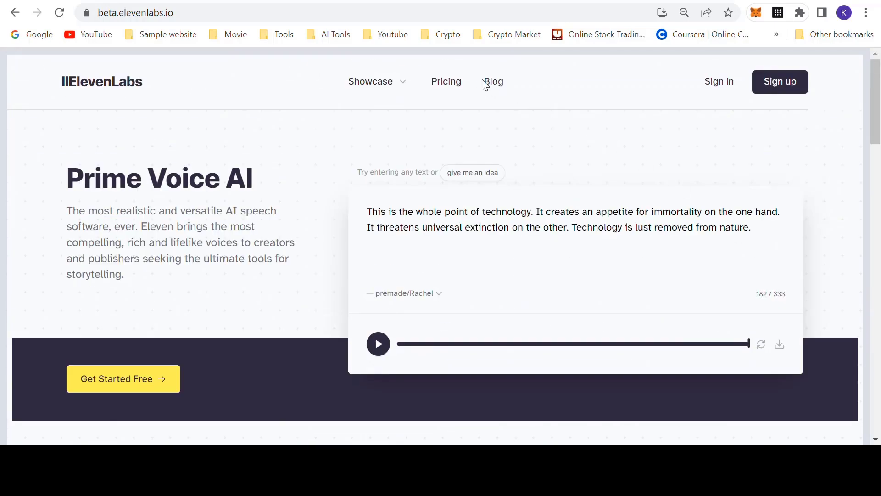
pyautogui.click(453, 81)
pyautogui.scroll(-3, 514, 239)
pyautogui.scroll(-3, 551, 258)
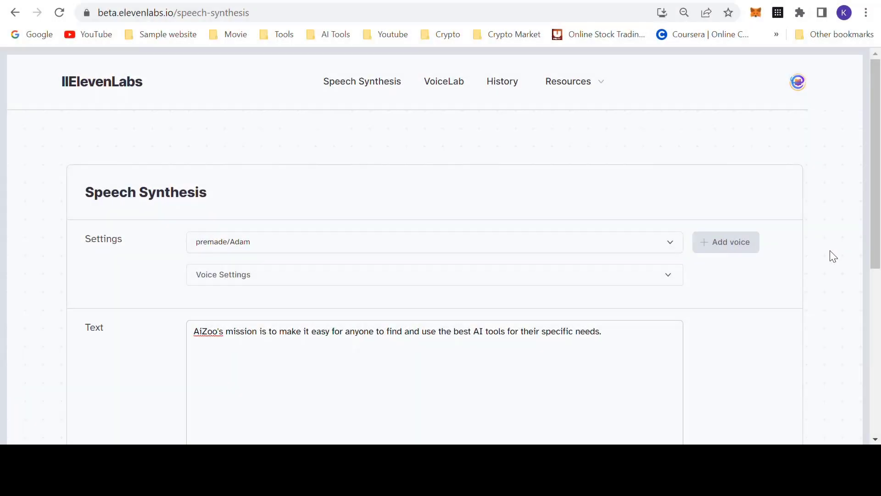
# Preview the premade/Domi and premade/Josh voices in Speech Synthesis and select premade/Rachel as the voice
pyautogui.click(666, 249)
pyautogui.scroll(-2, 255, 315)
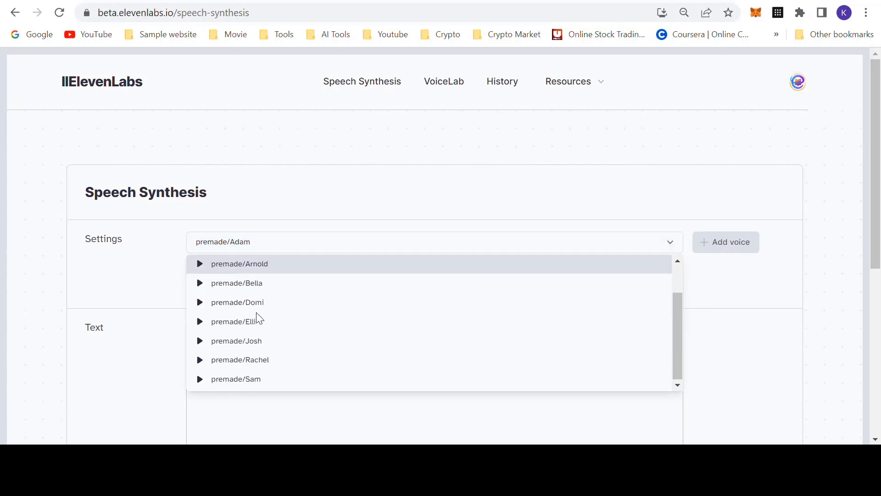
pyautogui.click(200, 303)
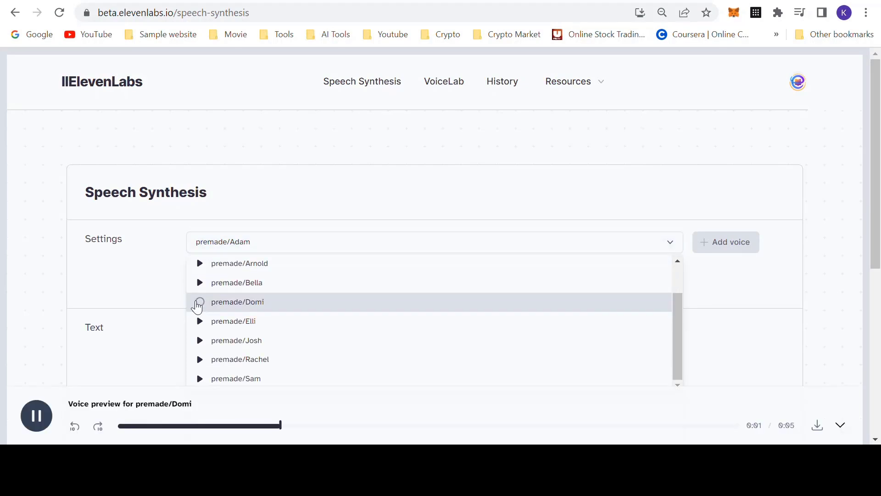
pyautogui.click(199, 341)
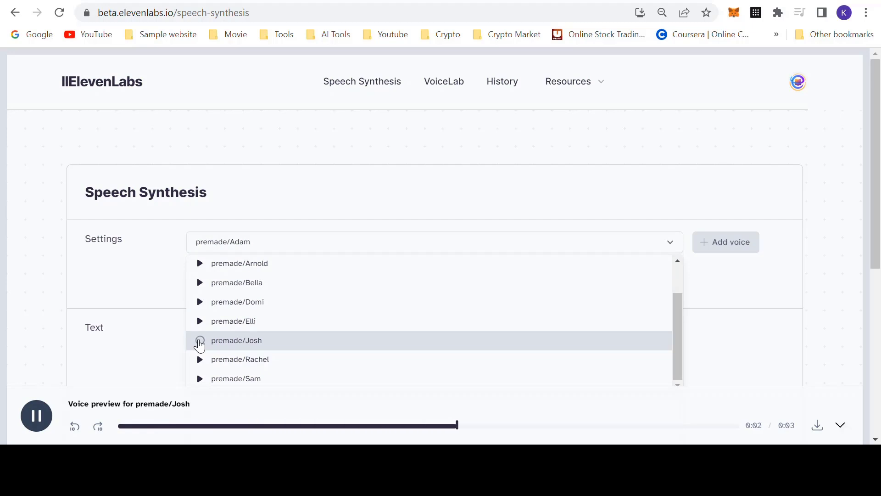
pyautogui.click(255, 359)
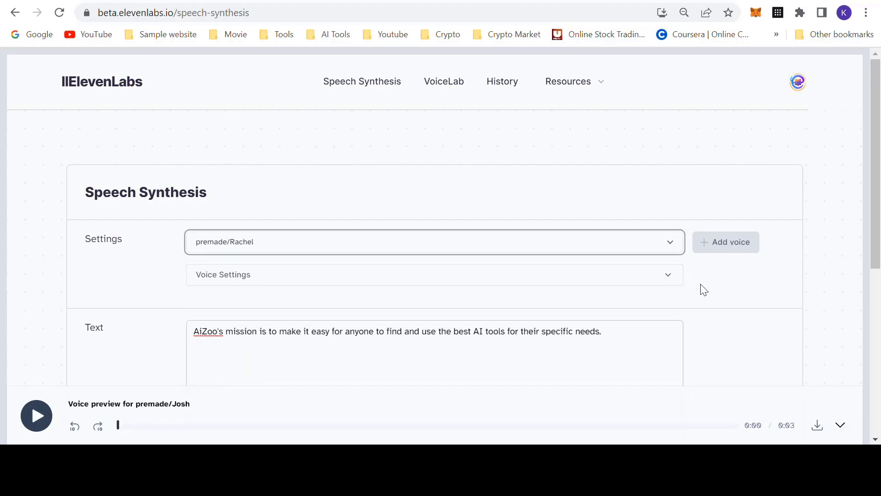
# Set the Rachel voice's Stability to 46% and lower its Clarity + Similarity Enhancement
pyautogui.click(656, 284)
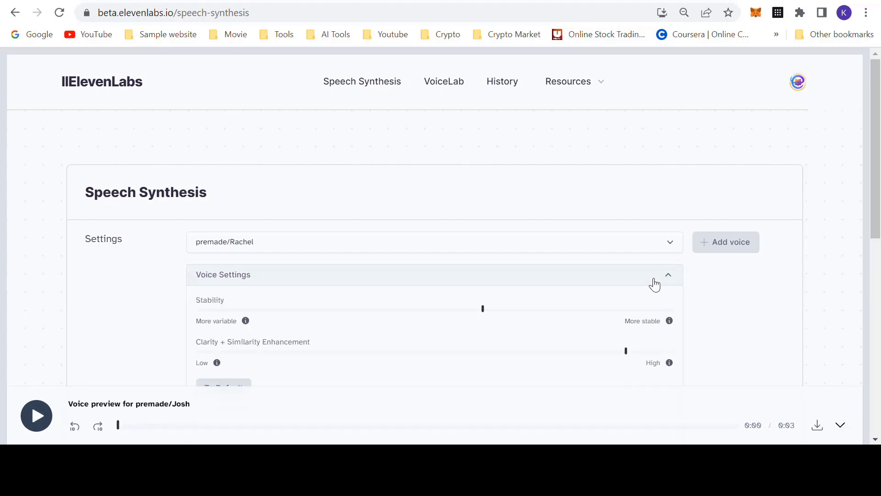
pyautogui.scroll(-2, 696, 289)
pyautogui.moveTo(485, 249); pyautogui.dragTo(413, 248)
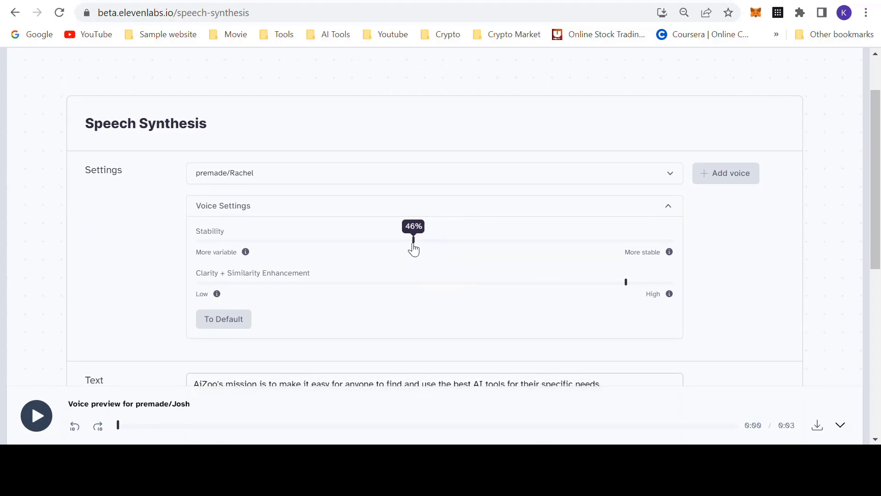
pyautogui.moveTo(625, 288)
pyautogui.moveTo(625, 288); pyautogui.dragTo(558, 294)
# Generate the speech audio from the AiZoo mission text
pyautogui.scroll(-5, 697, 272)
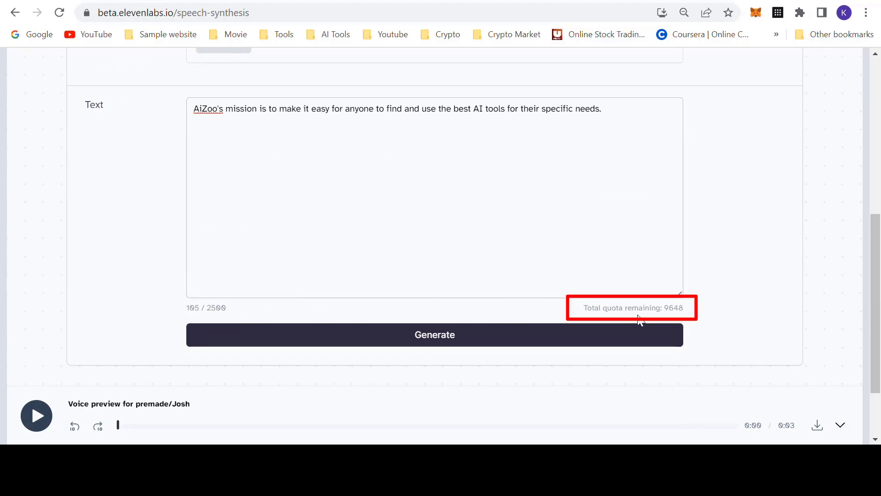
pyautogui.click(472, 342)
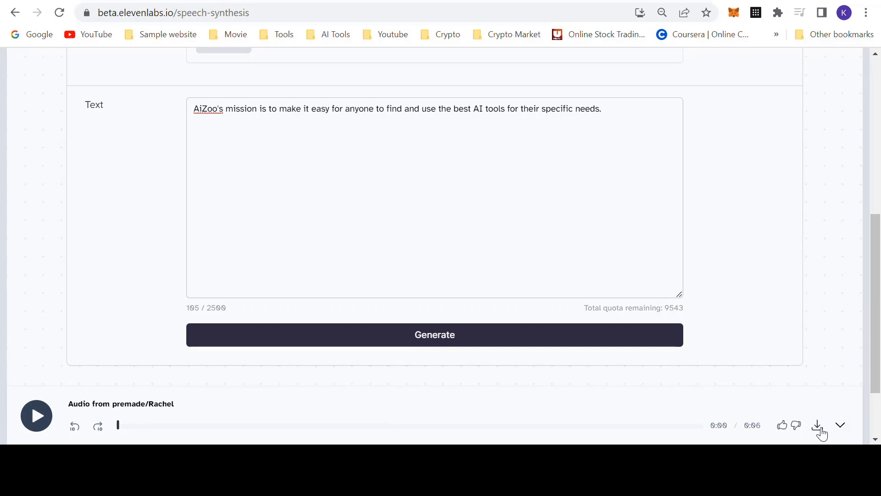
# Start a new voice of the Voice Design type in VoiceLab
pyautogui.scroll(5, 836, 339)
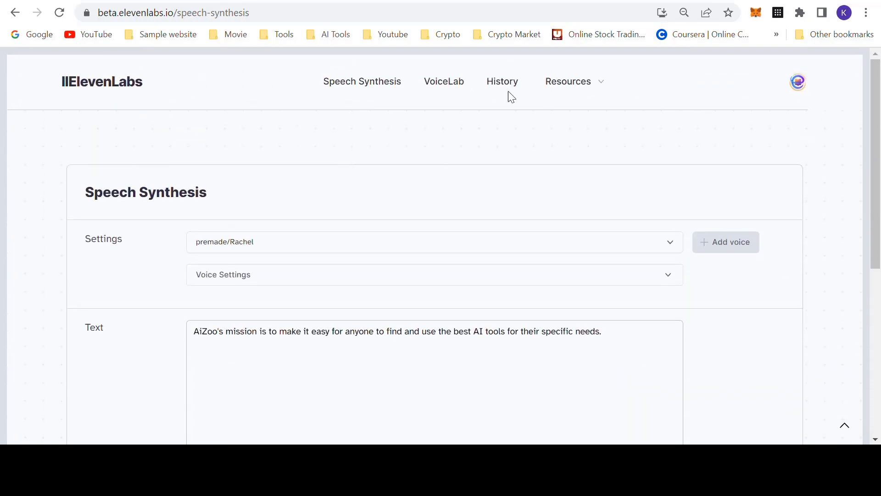
pyautogui.click(441, 85)
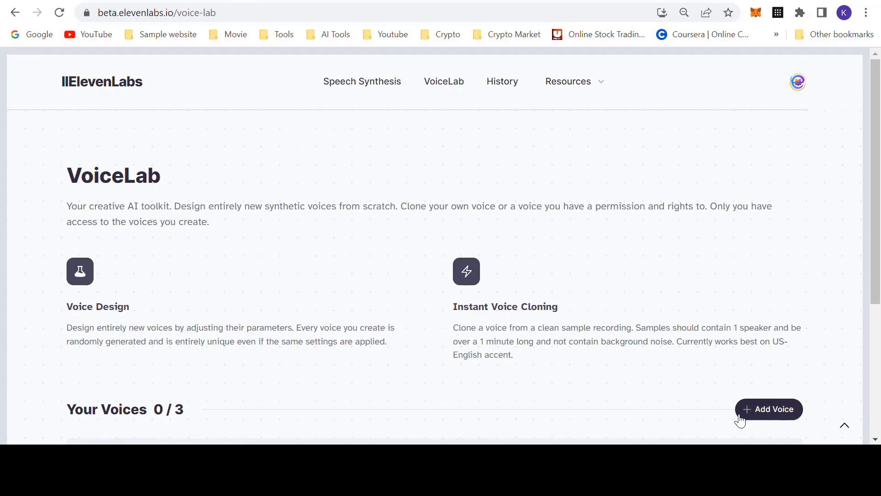
pyautogui.click(769, 410)
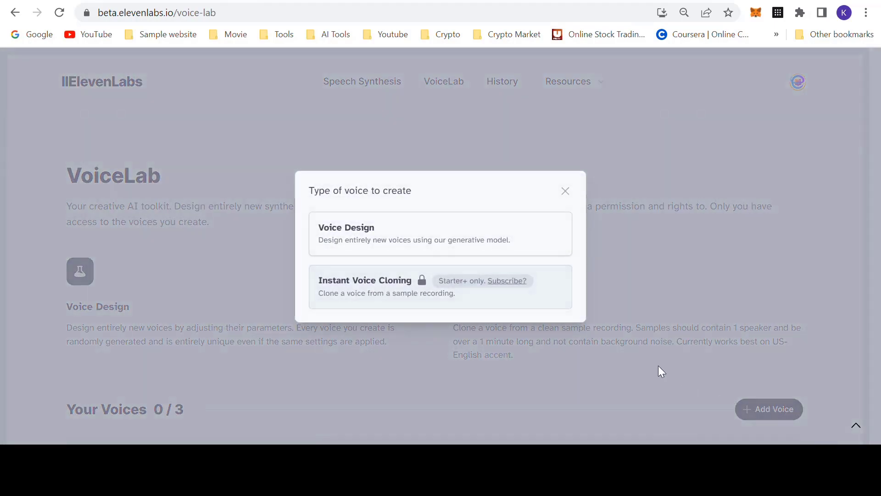
pyautogui.click(412, 237)
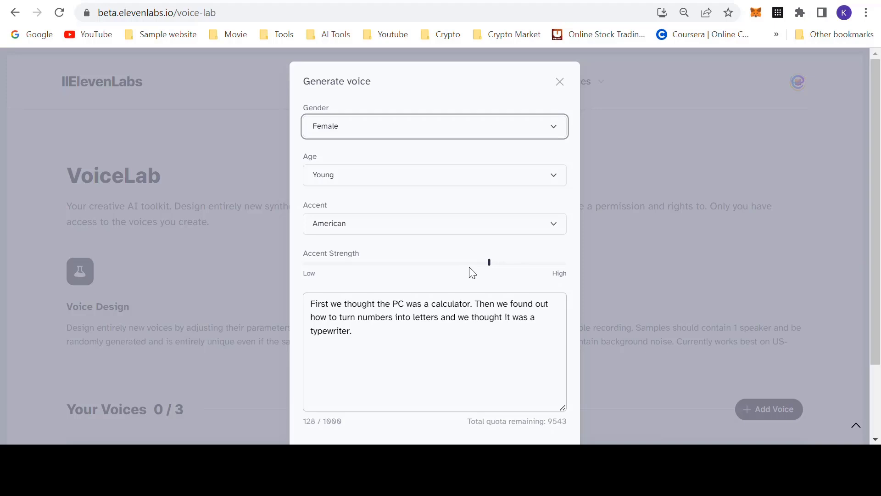
# Set the new voice to Male, Middle Aged, with an Indian accent, and reduce its Accent Strength to a bit below the middle
pyautogui.click(413, 129)
pyautogui.click(384, 164)
pyautogui.click(395, 178)
pyautogui.click(384, 220)
pyautogui.click(387, 225)
pyautogui.click(365, 315)
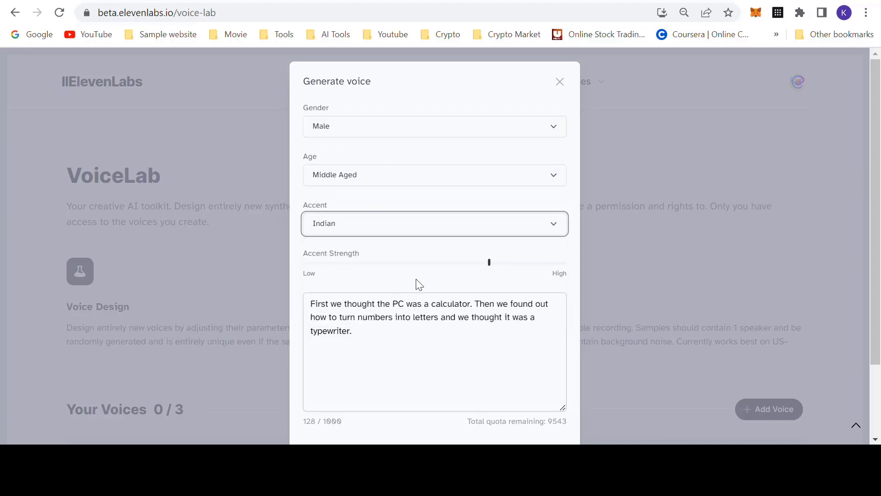
pyautogui.moveTo(490, 270); pyautogui.dragTo(413, 271)
# Generate a sample of the designed voice, name it "Indian Speak" and create it
pyautogui.scroll(-2, 467, 264)
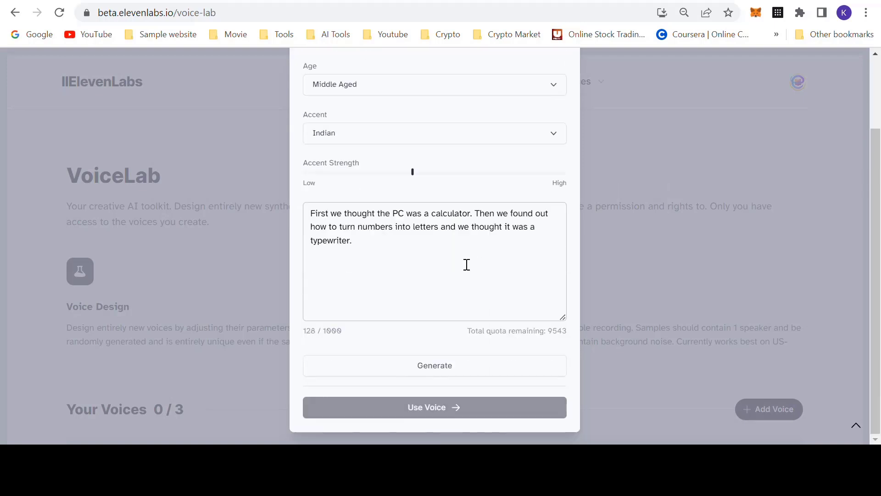
pyautogui.click(445, 365)
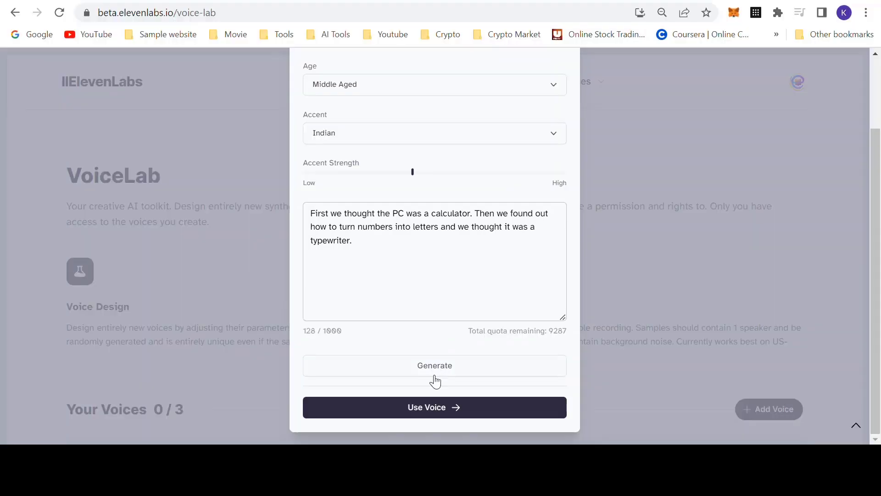
pyautogui.click(428, 412)
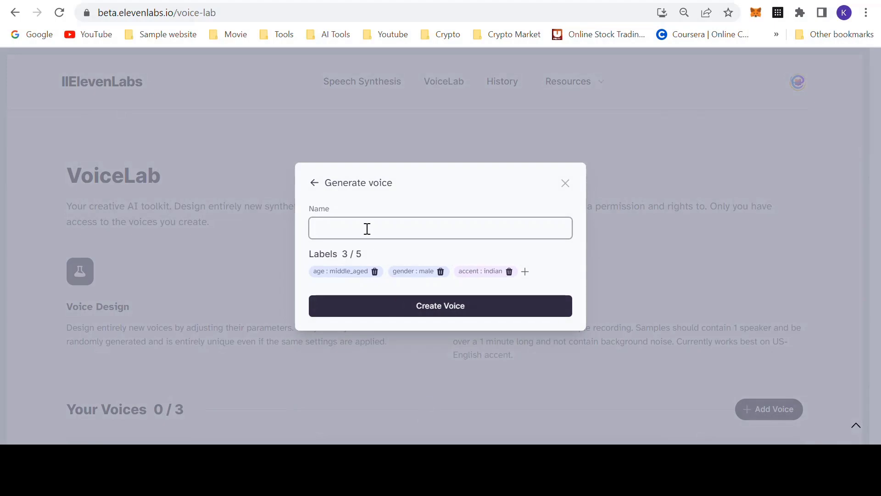
pyautogui.write('Indian Speak')
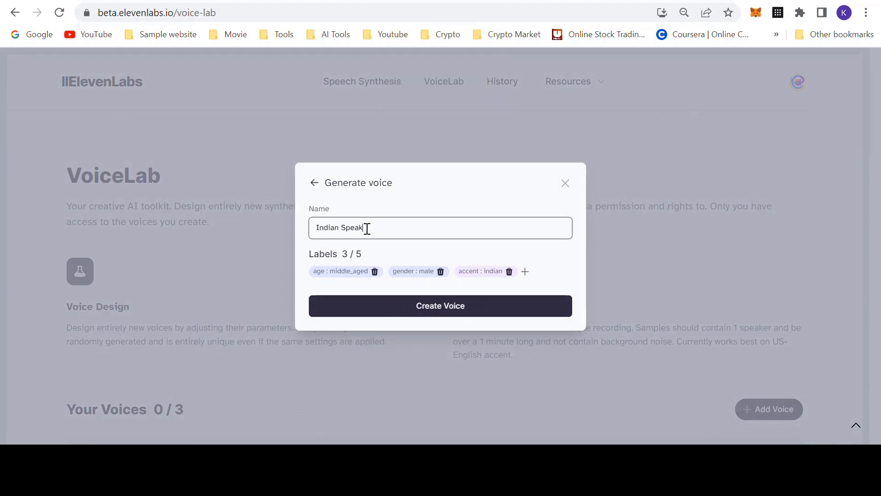
pyautogui.click(438, 307)
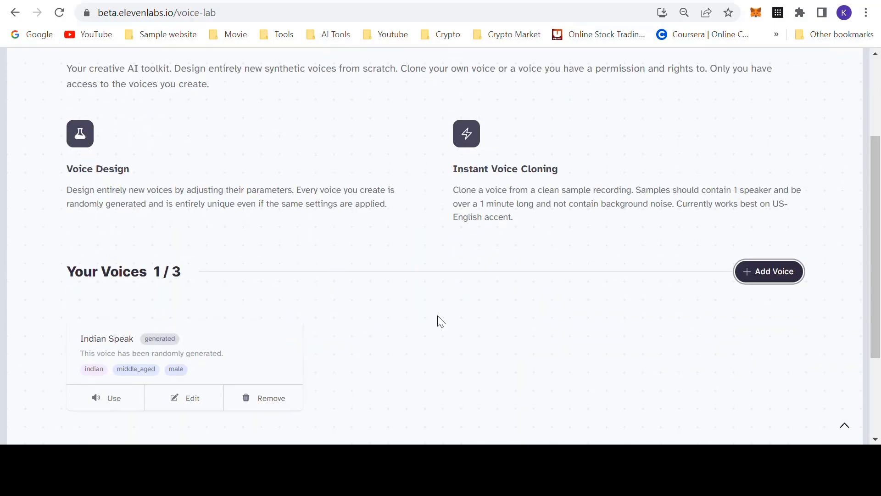
# Choose generated/Indian Speak as the voice in Speech Synthesis
pyautogui.scroll(5, 194, 342)
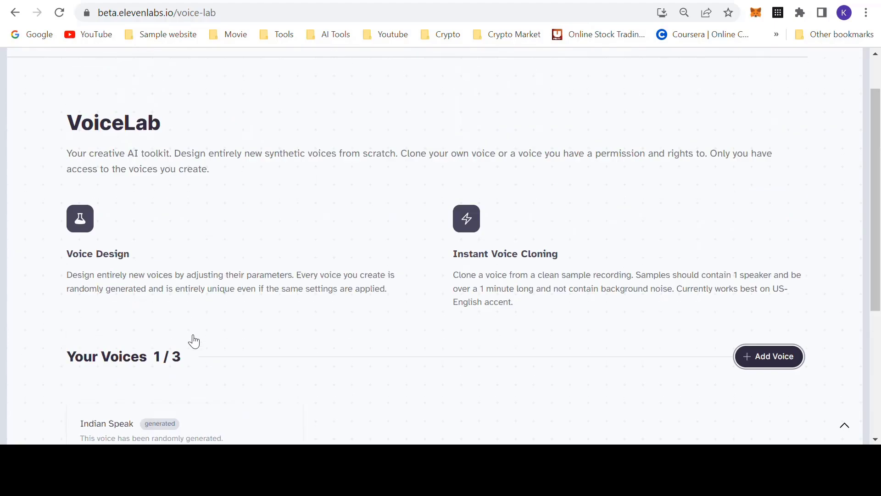
pyautogui.click(367, 82)
pyautogui.click(642, 242)
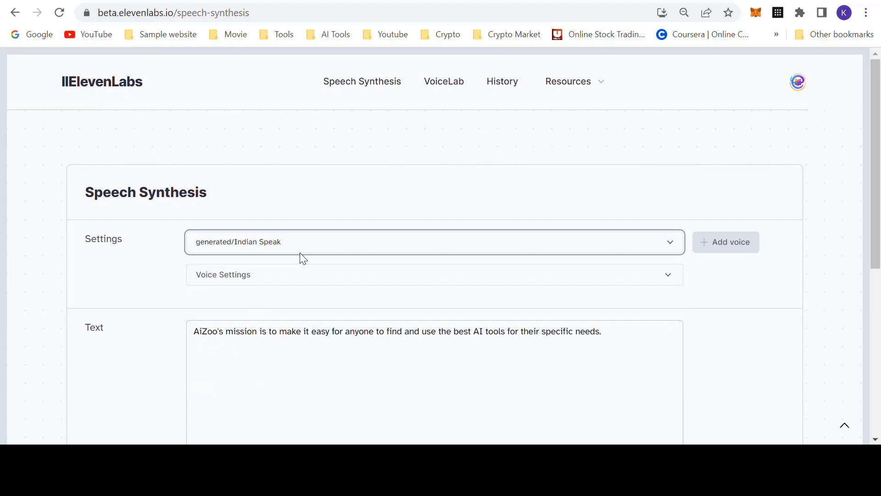
# Return to VoiceLab and start adding another voice
pyautogui.click(442, 87)
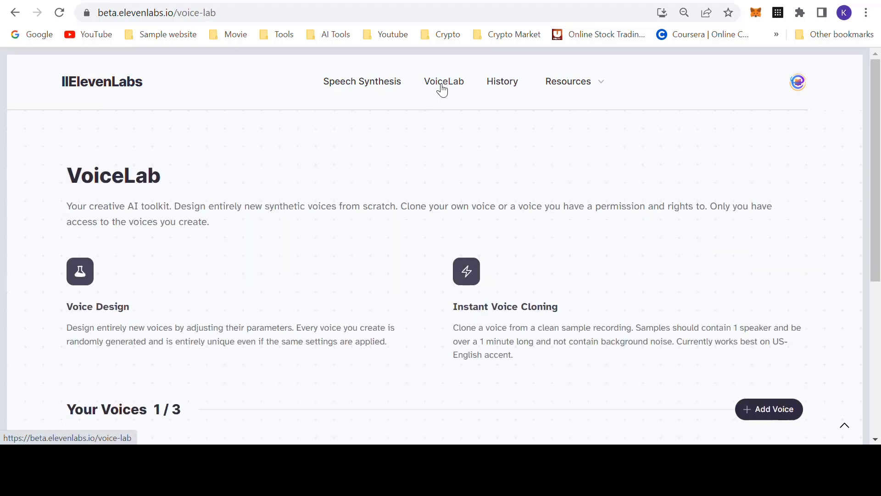
pyautogui.click(774, 409)
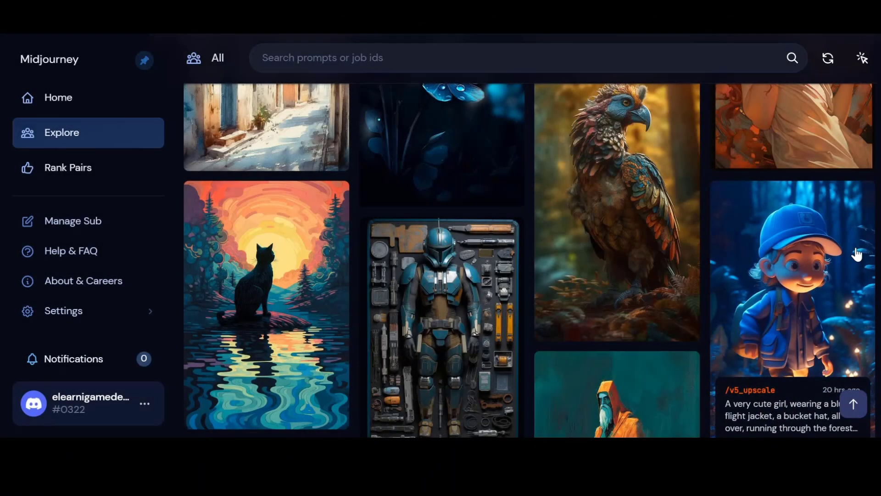
# Browse Midjourney's Explore gallery, open the image of the girl with pink chains and a black jacket, and highlight its prompt text
pyautogui.scroll(-5, 846, 269)
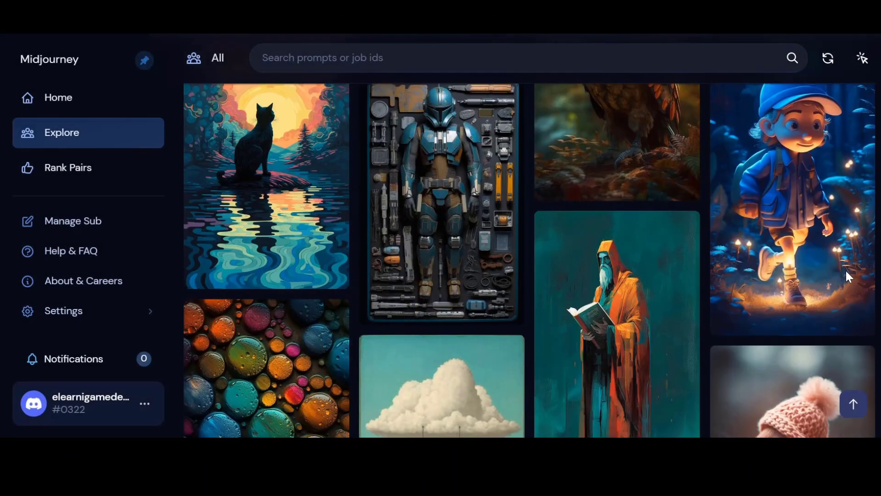
pyautogui.scroll(-15, 846, 269)
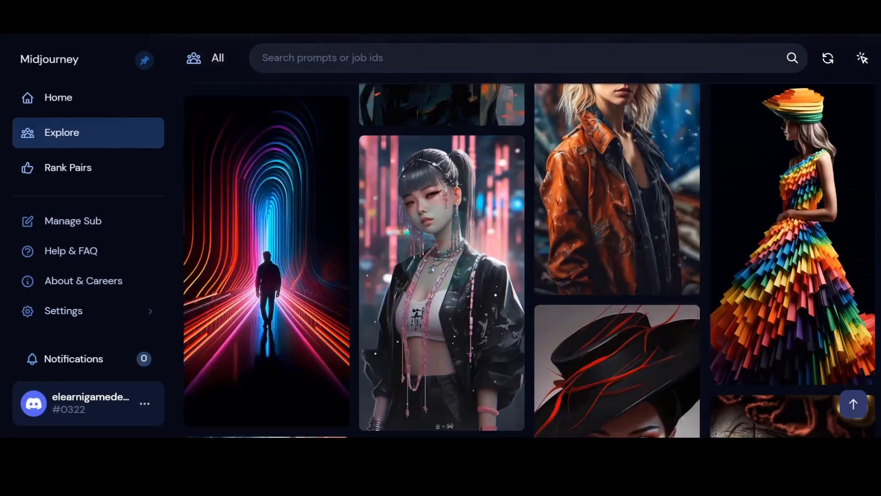
pyautogui.click(474, 277)
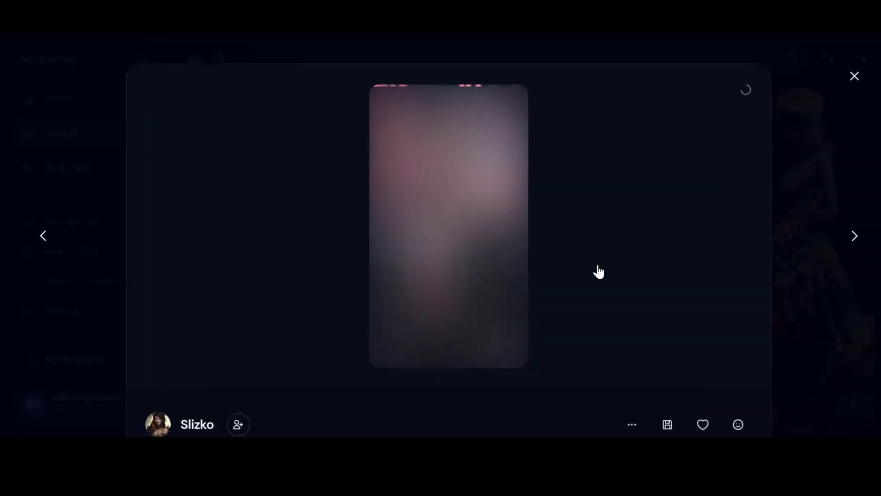
pyautogui.scroll(-6, 613, 272)
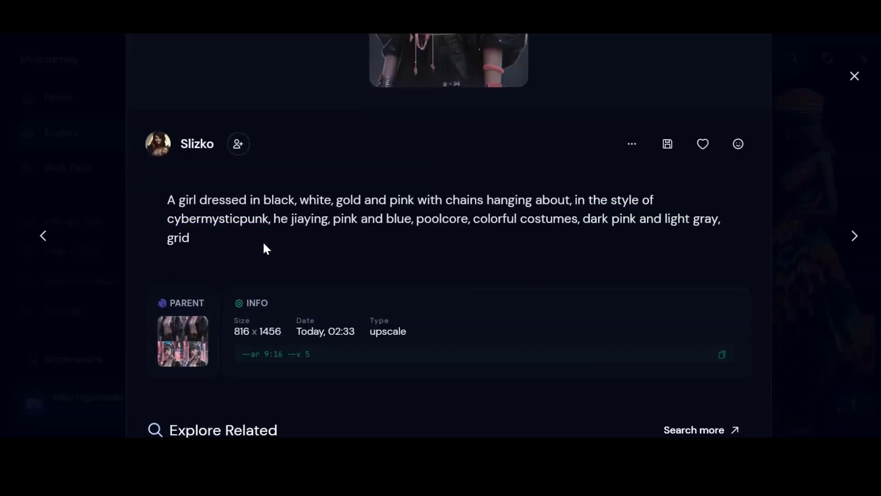
pyautogui.tripleClick(186, 208)
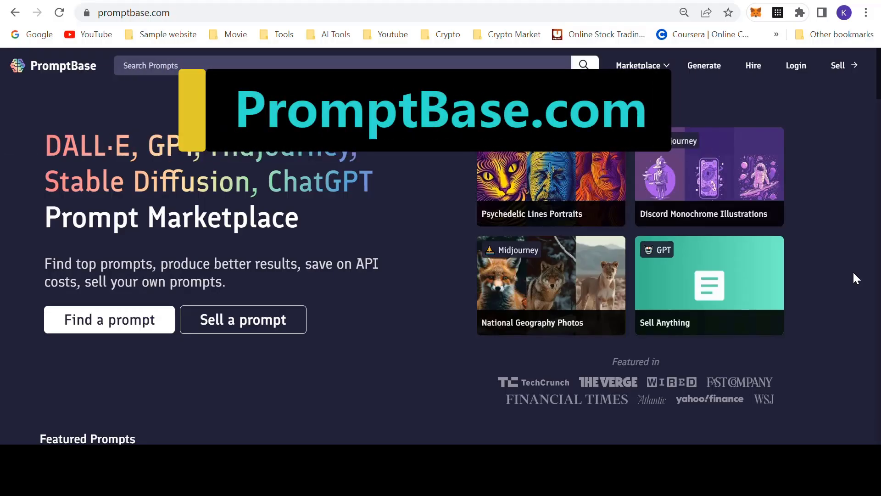
# Look through the featured, hottest, newest and most popular prompts on the PromptBase homepage
pyautogui.scroll(-6, 854, 278)
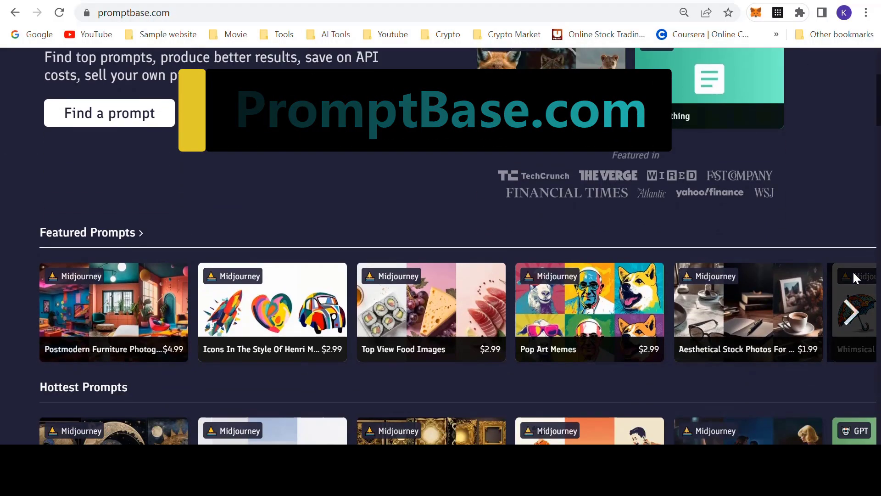
pyautogui.scroll(-6, 854, 278)
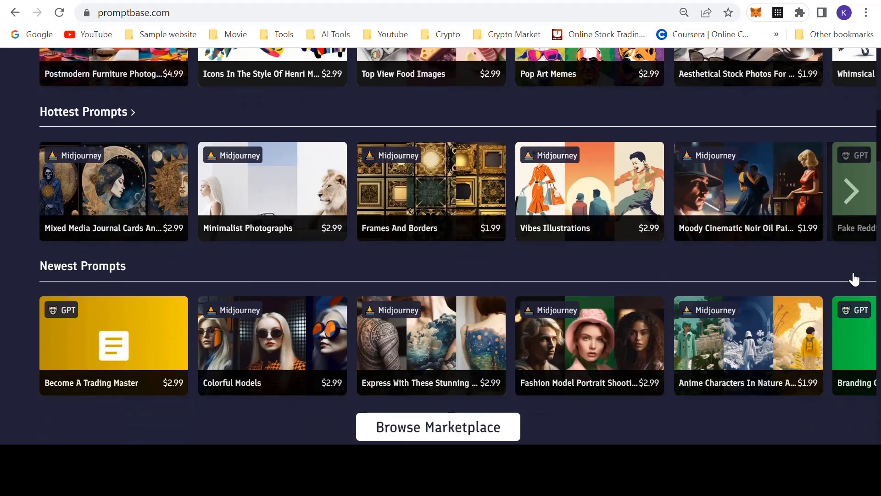
pyautogui.scroll(-2, 853, 272)
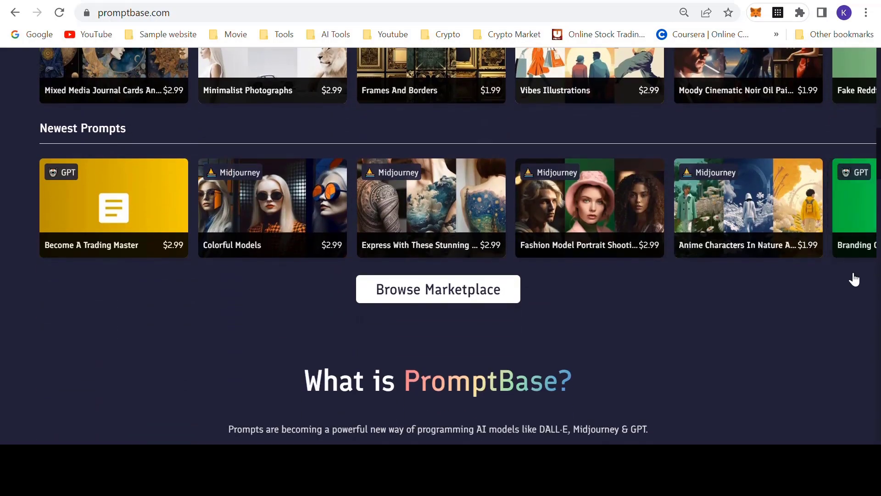
pyautogui.scroll(-7, 854, 278)
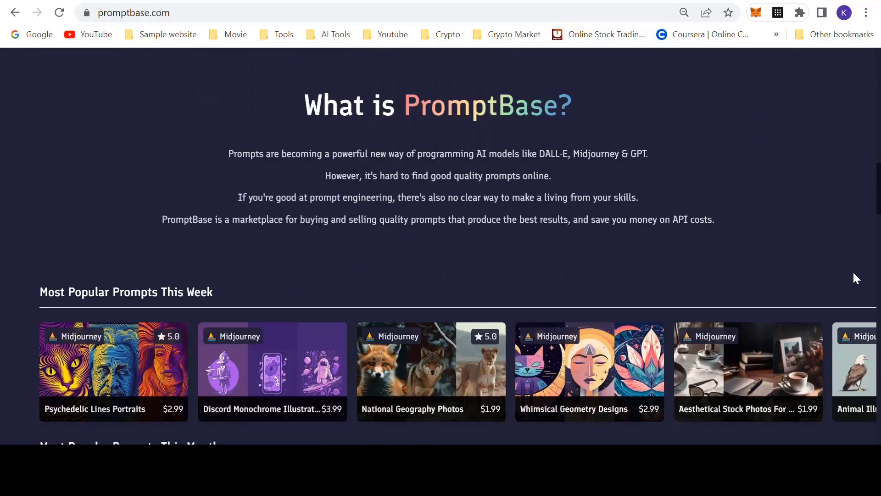
pyautogui.scroll(-3, 854, 278)
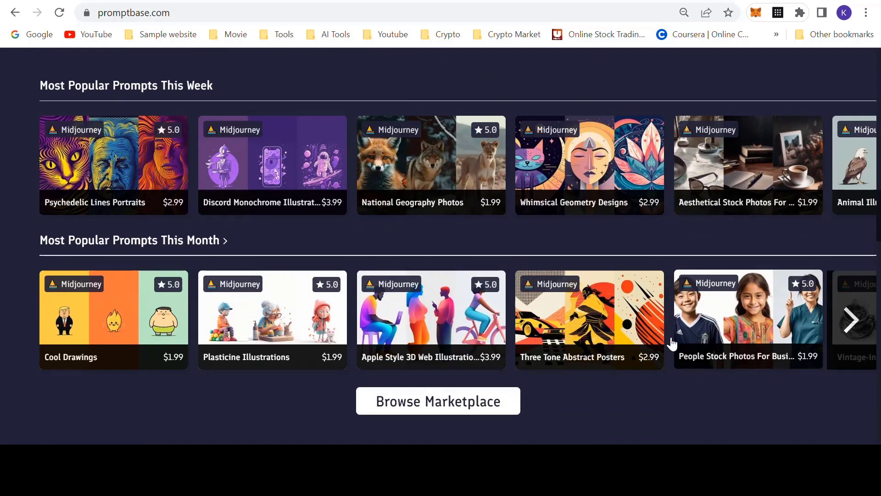
# Open the full prompt marketplace and filter it by the Clothes category
pyautogui.click(465, 406)
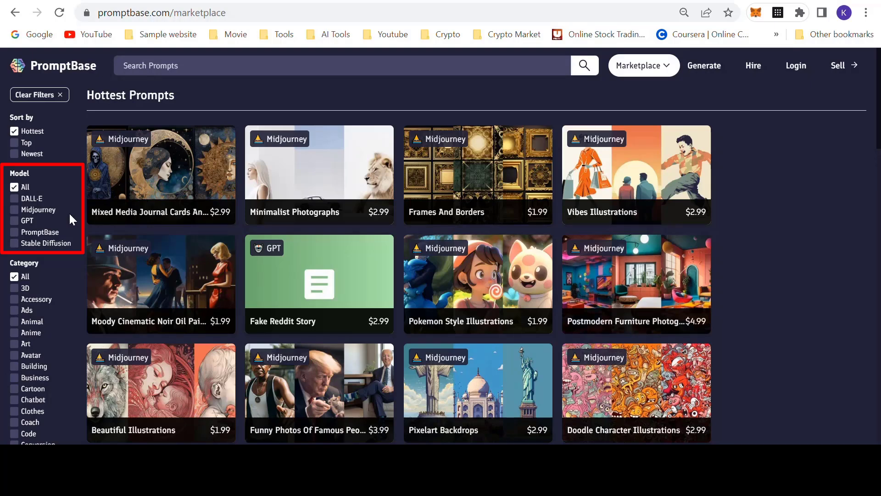
pyautogui.scroll(-3, 59, 293)
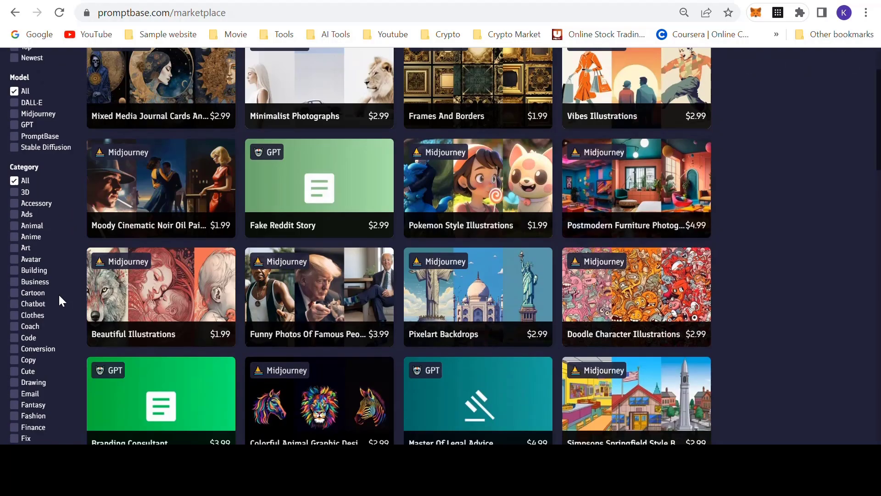
pyautogui.click(16, 274)
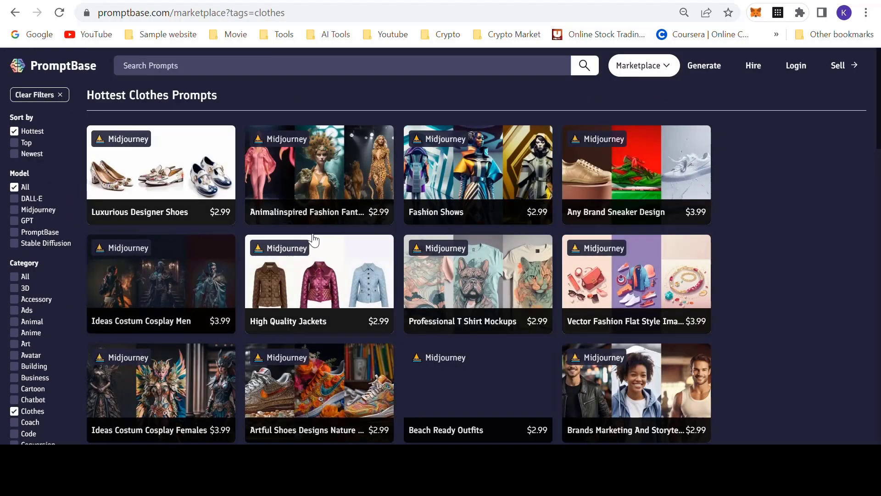
# Open the Fashion Shows prompt and review its description, price and sample images
pyautogui.click(477, 170)
pyautogui.scroll(-5, 399, 344)
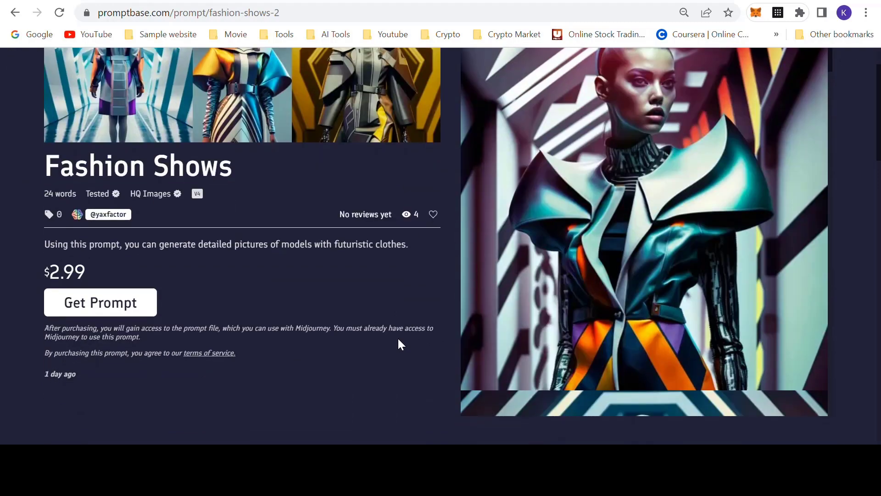
pyautogui.scroll(5, 398, 337)
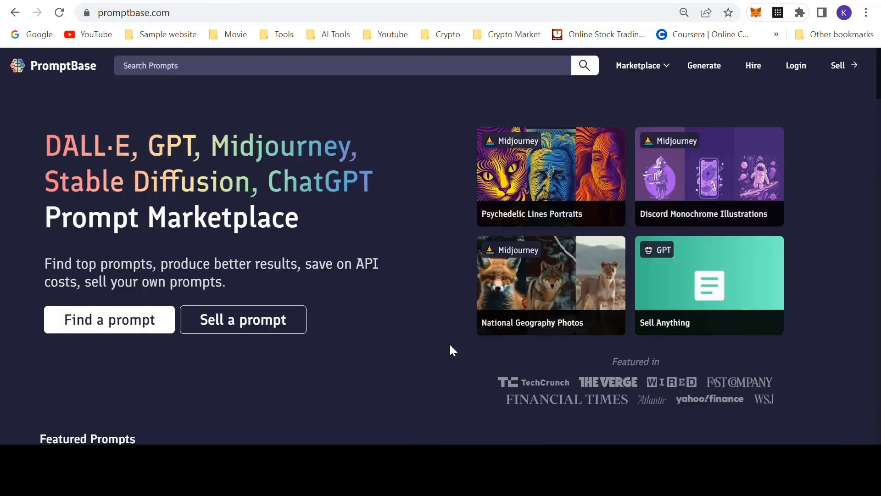
# Start selling a prompt and set its prompt type to Midjourney
pyautogui.click(272, 324)
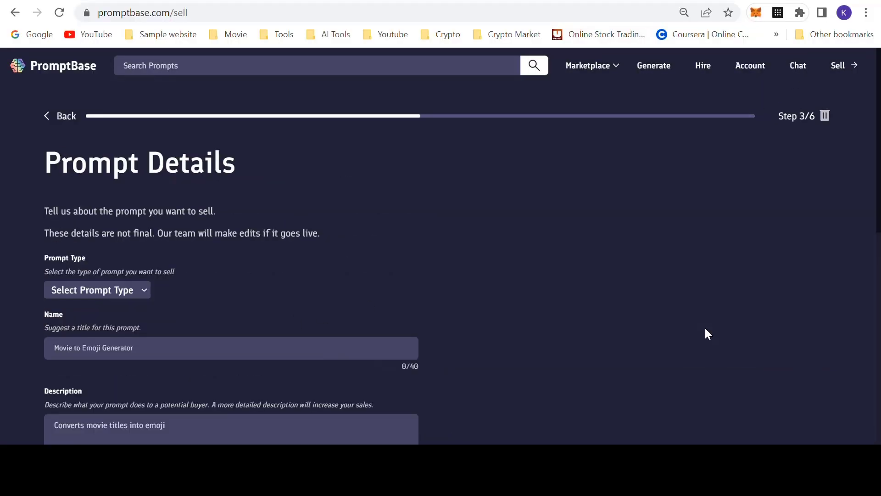
pyautogui.click(142, 294)
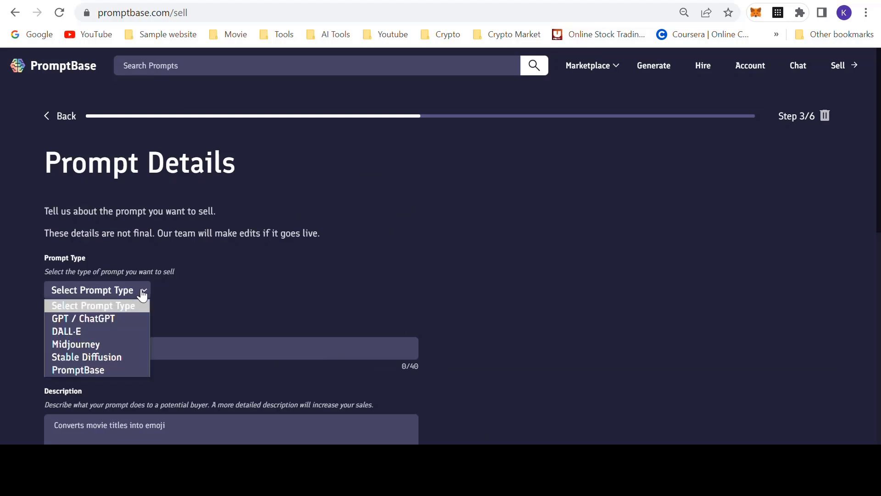
pyautogui.click(103, 348)
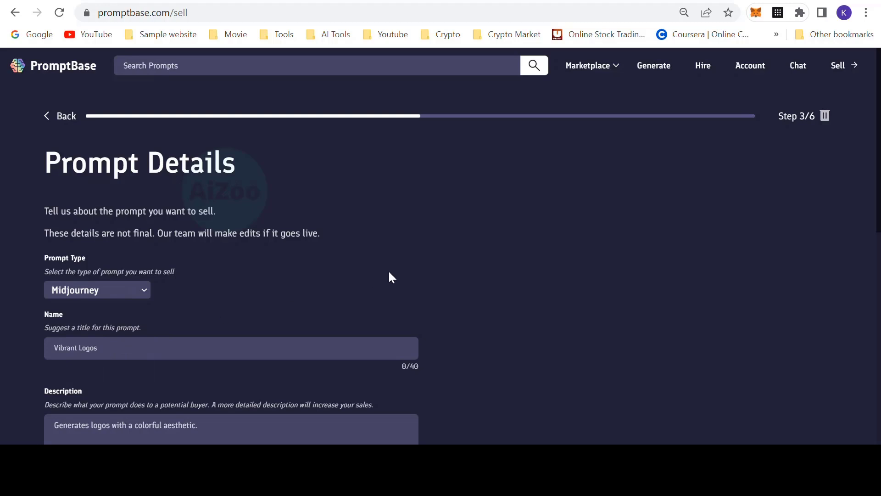
# Name the prompt "Explosion Cake Advertising Photography" and describe it as outstanding cake photography perfect for ads, posters, websites and social media
pyautogui.scroll(-1, 457, 265)
pyautogui.click(281, 285)
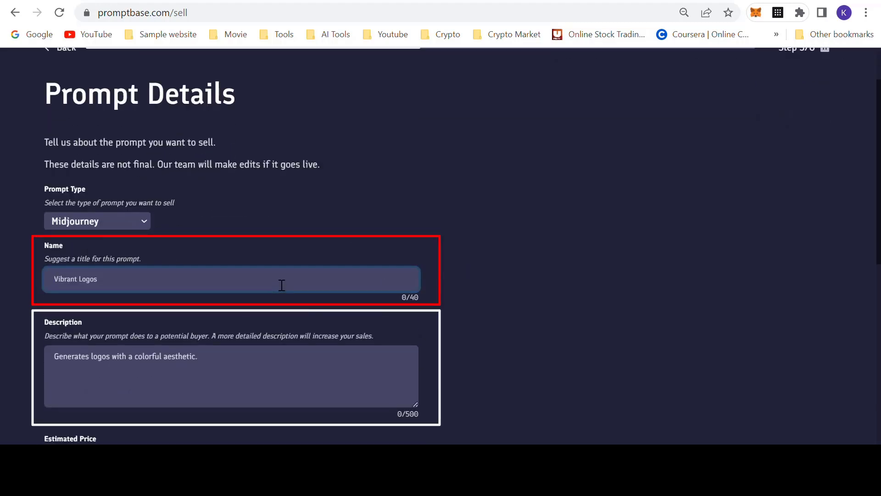
pyautogui.write('Explosion Cake Advertising Photography')
pyautogui.click(230, 364)
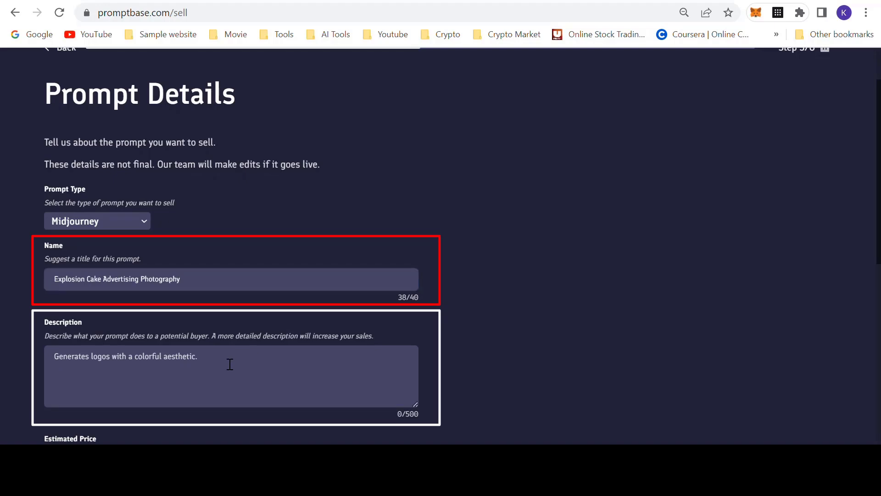
pyautogui.write('Outstanding Cake Photography is perfect for ads, posters, websites, and social media.  This prompt will provide you with rich vibrant images of any food. Stunning images with professional lighting make this prompt.')
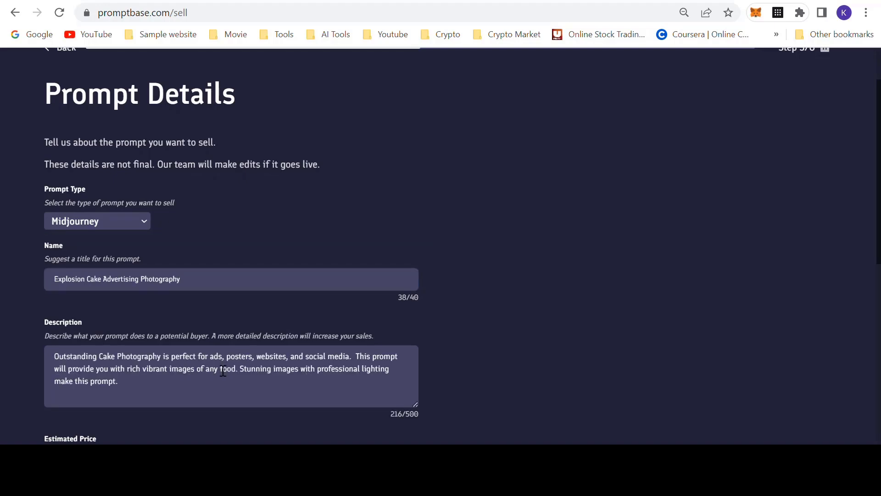
# Set the prompt's estimated price to $1.99
pyautogui.scroll(-3, 218, 386)
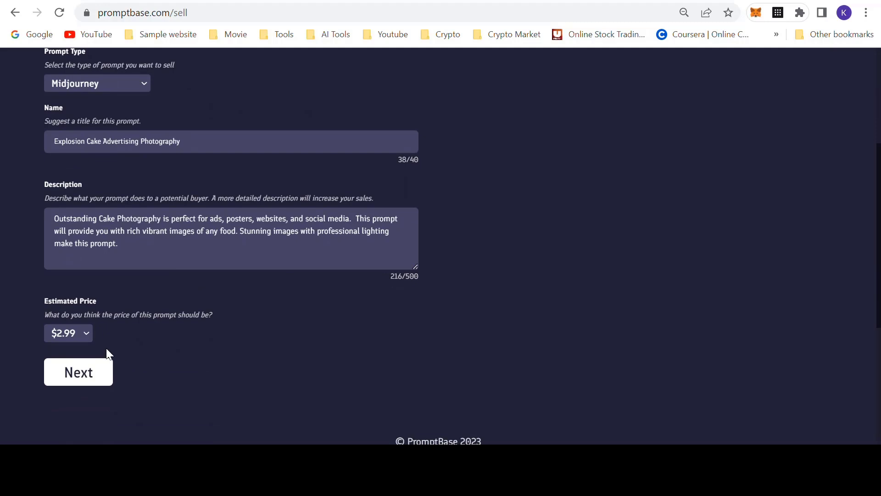
pyautogui.click(87, 334)
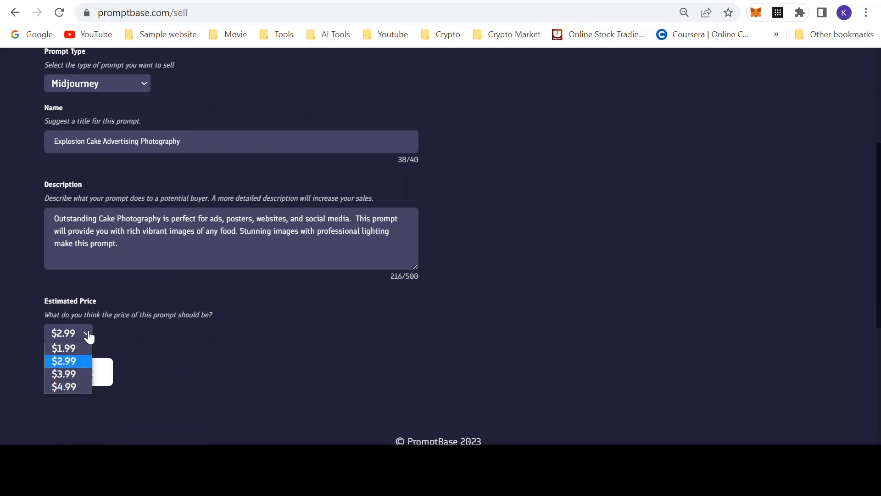
pyautogui.click(78, 348)
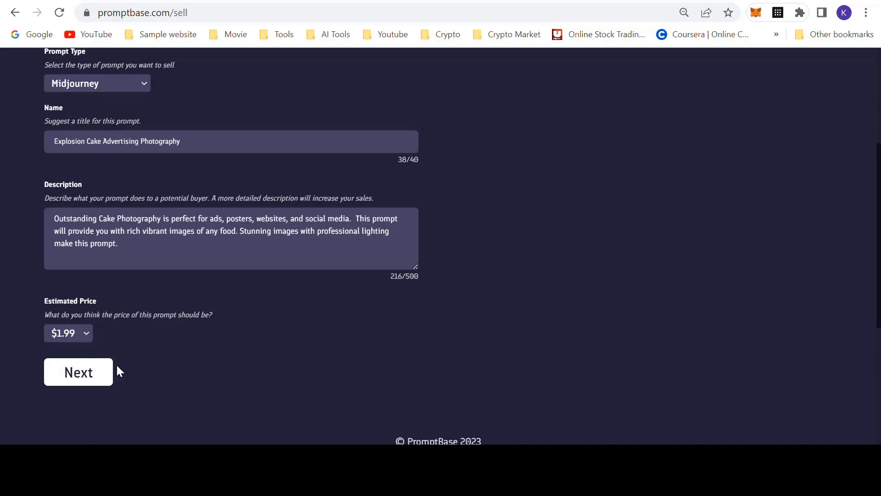
# Continue to the prompt file and enter "an amazing photo of delicious slice cheesecake dropping" with powerful sugar explosion, studio light and --v 5
pyautogui.click(78, 372)
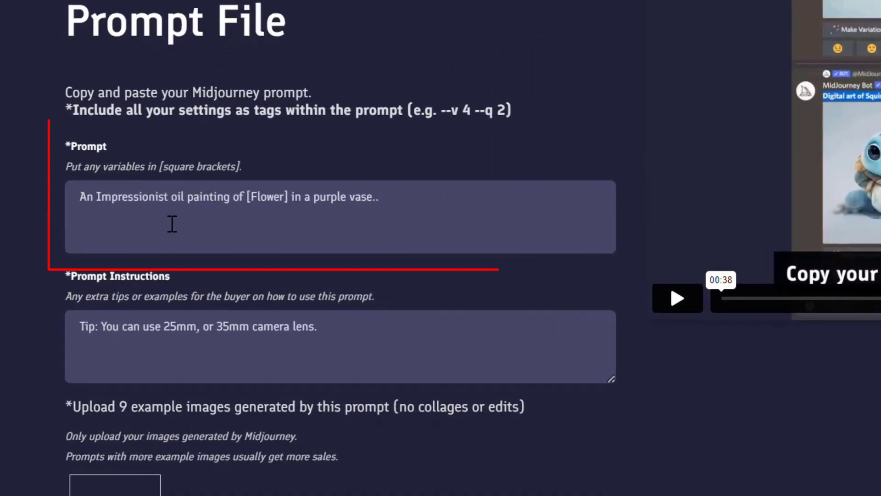
pyautogui.click(172, 224)
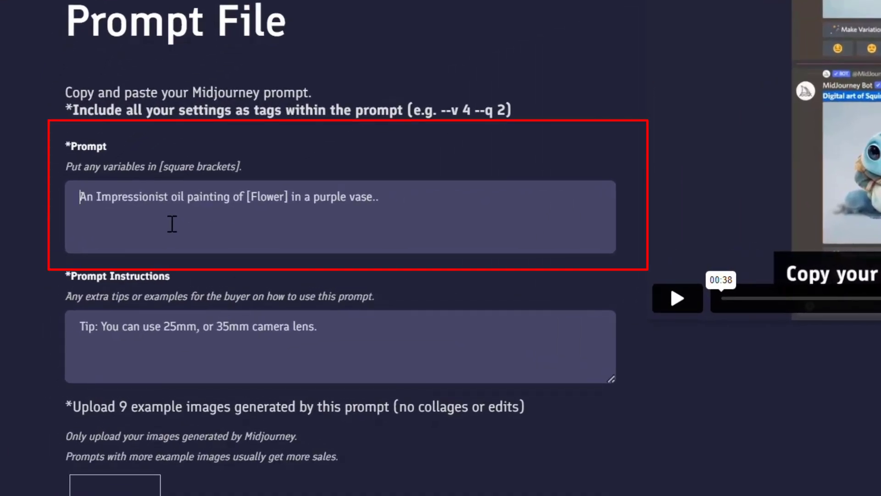
pyautogui.write('an amazing photo of delicious slice cheesecake dropping, food photopgrahy, gourment, powerful sugar explosion in the background, food drop dynamic photo with sugar powder bursting, intricate detail, 8k solution, studio light, michelin art kicthen style --v 5')
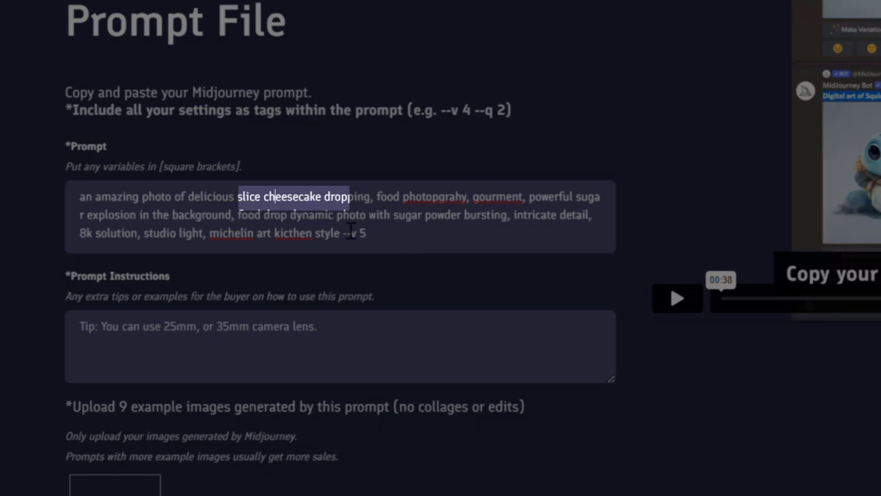
# Replace "cheesecake" in the prompt with the bracketed variable [cake]
pyautogui.press('BackSpace')
pyautogui.press('Delete')
pyautogui.press('Delete')
pyautogui.press('Delete')
pyautogui.press('Delete')
pyautogui.press('Delete')
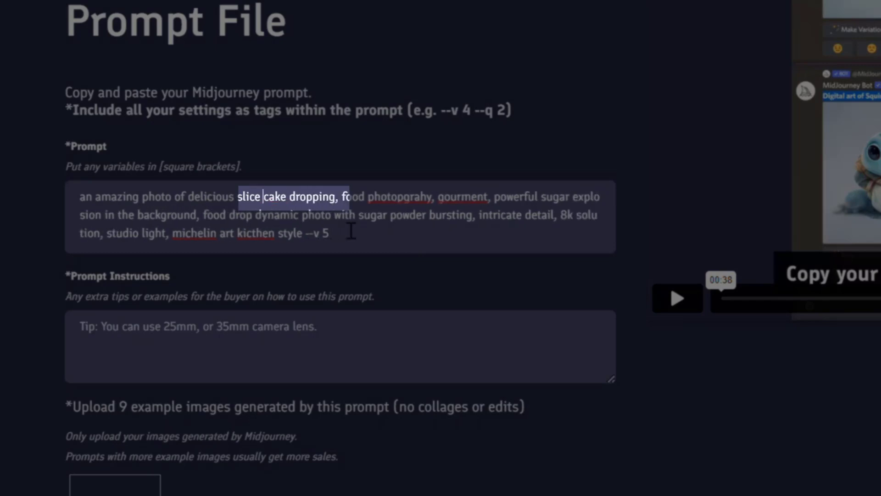
pyautogui.write('{')
pyautogui.press('BackSpace')
pyautogui.write('[')
pyautogui.press('Right')
pyautogui.press('Right')
pyautogui.press('Right')
pyautogui.press('Right')
pyautogui.press('Right')
pyautogui.press('Right')
pyautogui.press('Right')
pyautogui.press('Right')
pyautogui.press('Left')
pyautogui.press('Left')
pyautogui.press('Left')
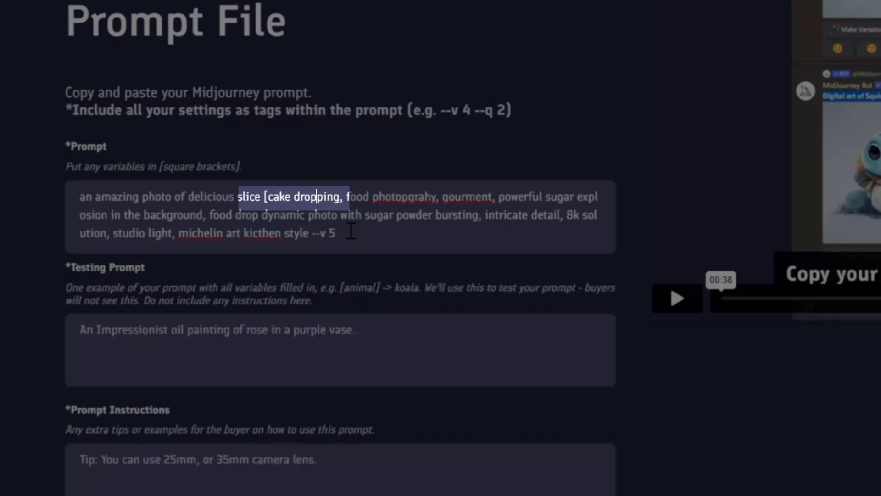
pyautogui.write(']')
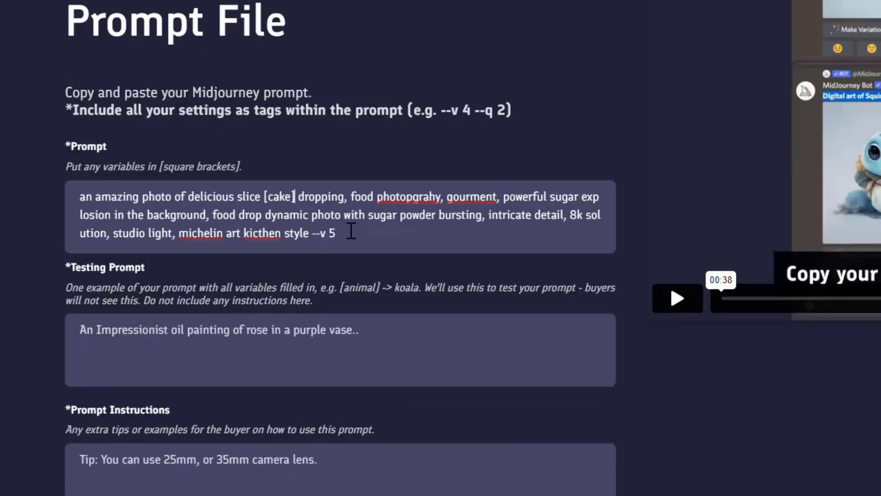
# Copy the full prompt into the testing prompt and add "->mango cake" after [cake]
pyautogui.scroll(-2, 351, 231)
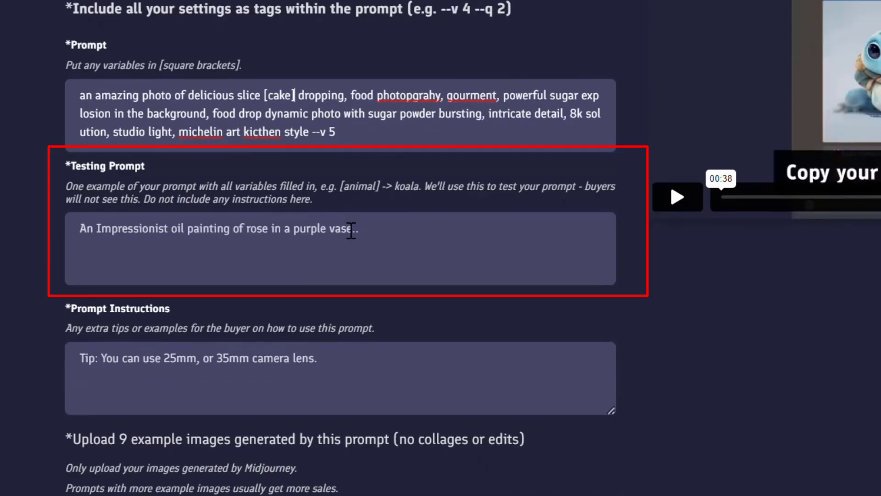
pyautogui.moveTo(359, 137); pyautogui.dragTo(63, 84)
pyautogui.hotkey('ctrl', 'c')
pyautogui.click(141, 238)
pyautogui.rightClick(141, 238)
pyautogui.click(276, 102)
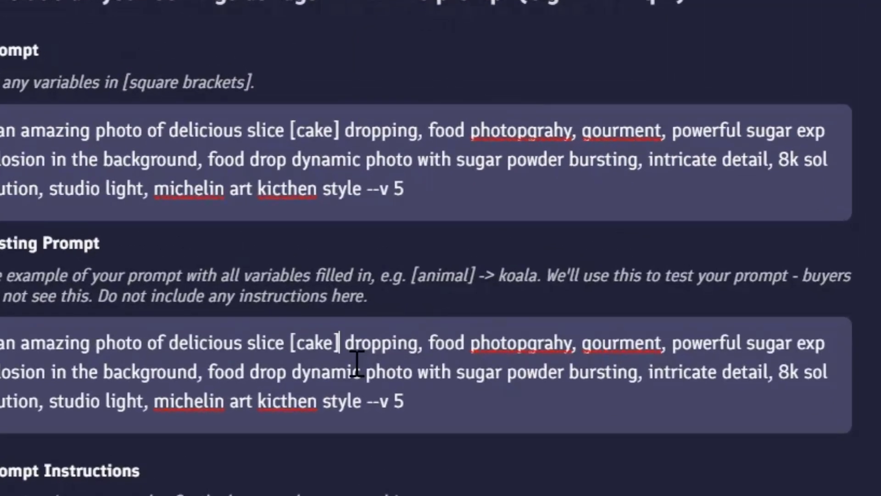
pyautogui.write('->ma')
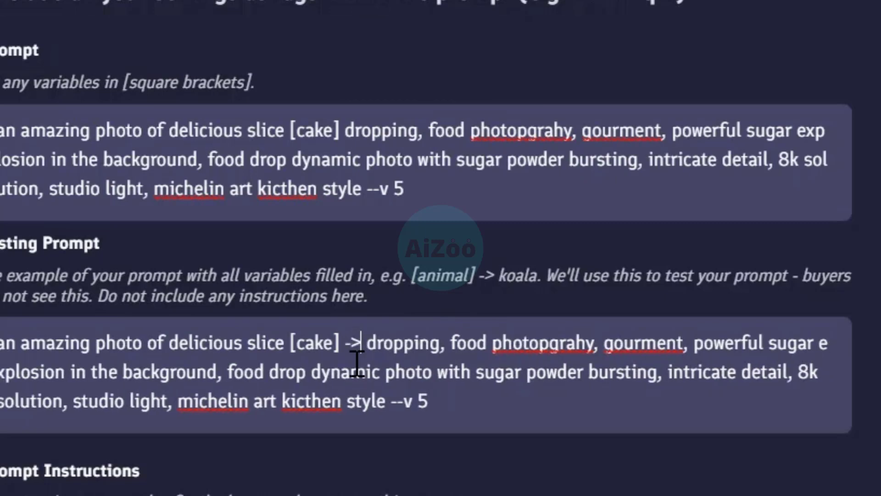
pyautogui.write('ngo cake')
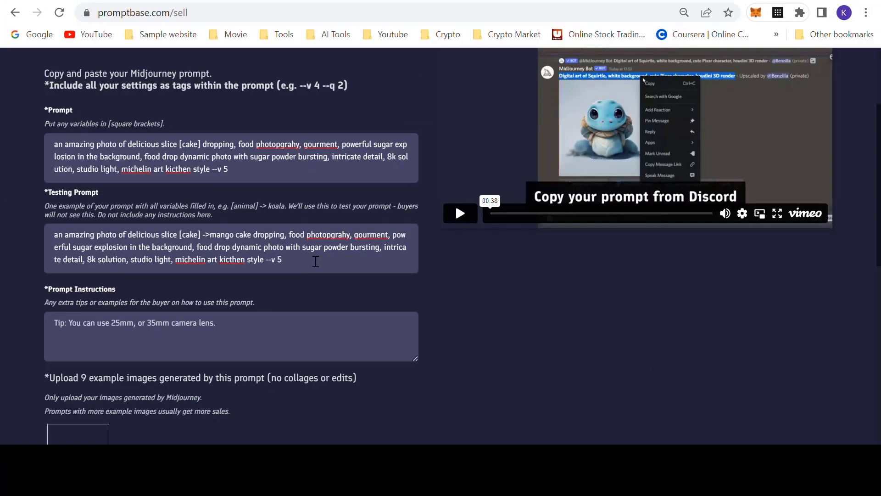
# Enter the instructions "Besides the studio light, you can add advertorial poster, this will more look like commercial poster." and upload nine cake images
pyautogui.scroll(-2, 276, 257)
pyautogui.click(251, 249)
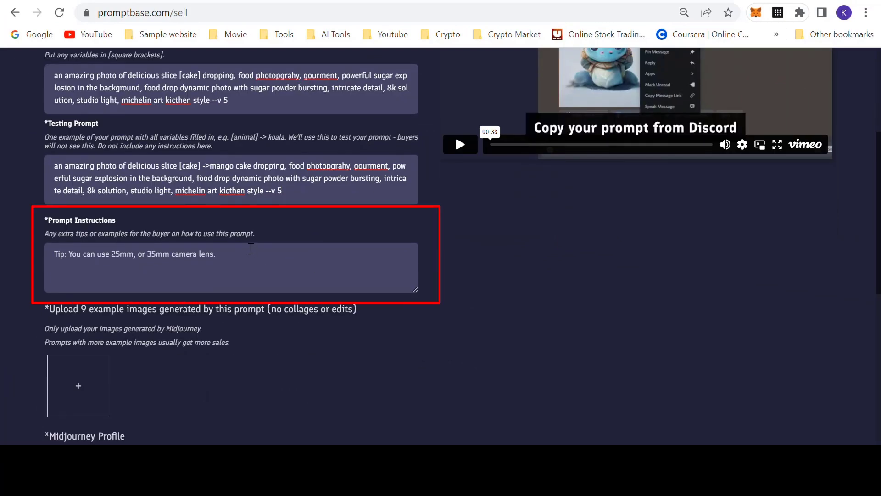
pyautogui.write('Besides the studio light, you can add advertorial poster, this will more look like commercial poster.')
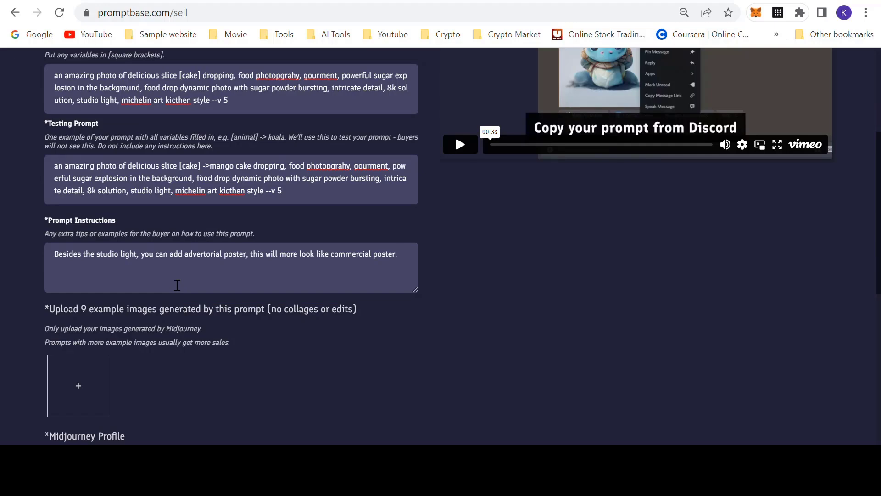
pyautogui.scroll(-3, 177, 285)
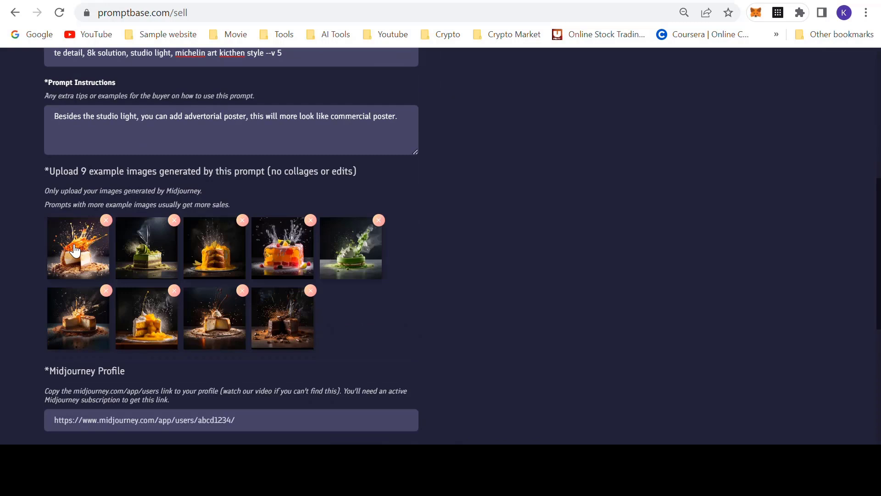
# Copy the profile link from the account's Midjourney user page, paste it as the Midjourney profile, and continue to the payment stage
pyautogui.scroll(-2, 77, 276)
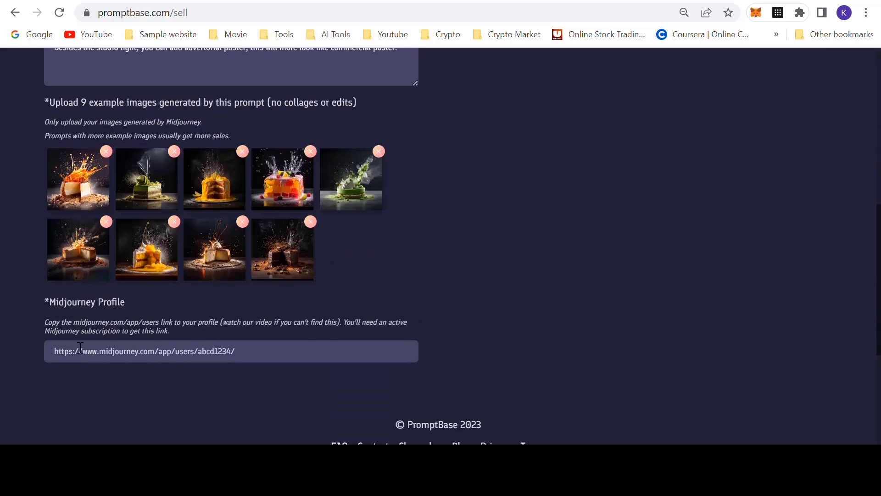
pyautogui.click(81, 356)
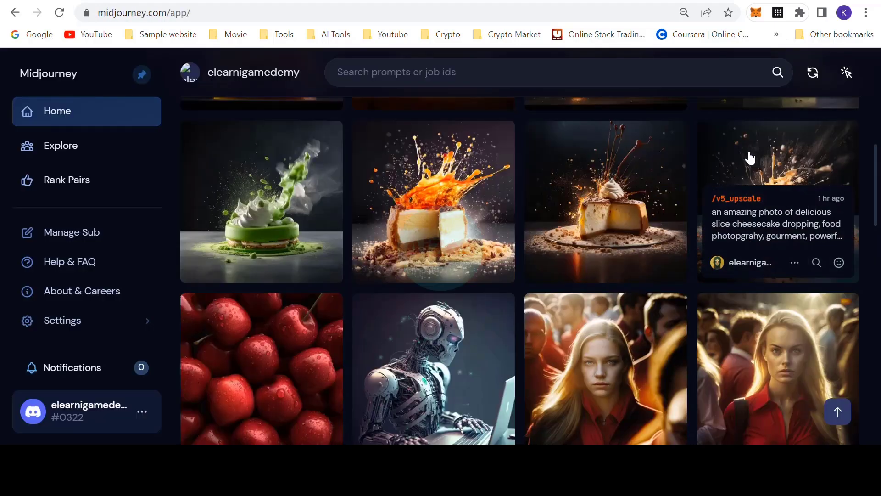
pyautogui.scroll(10, 739, 169)
pyautogui.click(829, 187)
pyautogui.click(796, 133)
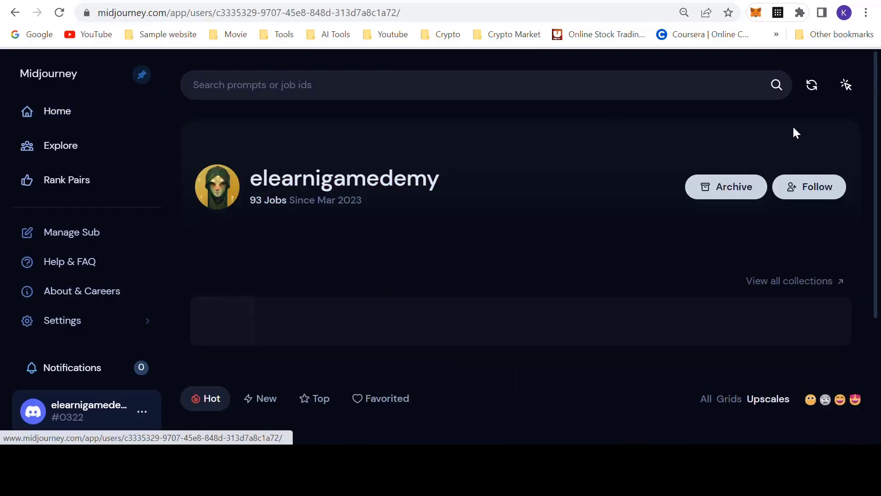
pyautogui.click(399, 14)
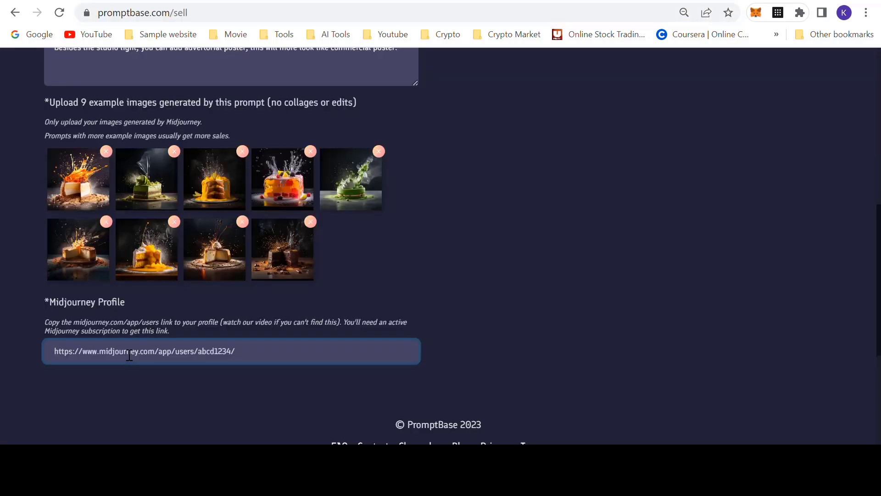
pyautogui.hotkey('ctrl', 'v')
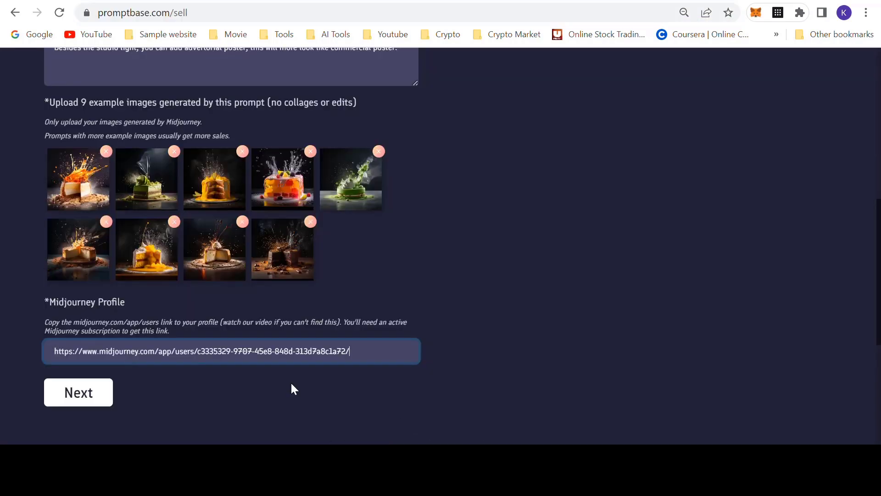
pyautogui.click(97, 394)
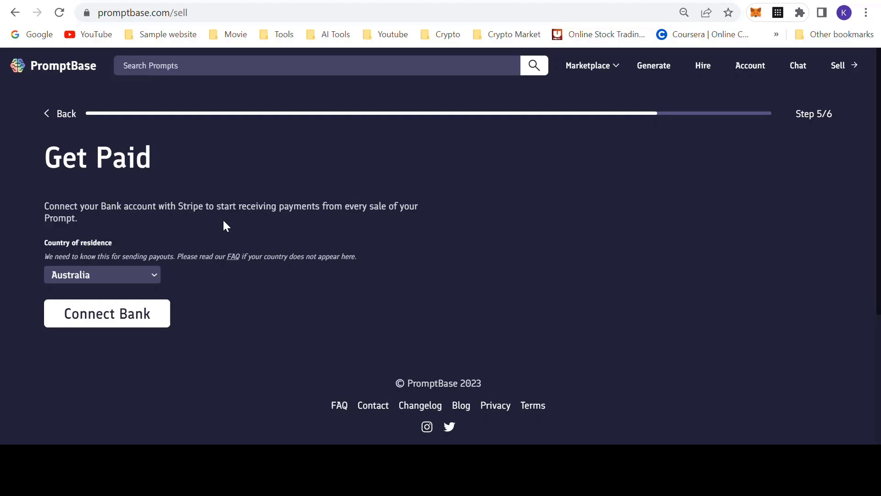
# Choose Singapore as the country of residence for payouts and proceed to connect the bank
pyautogui.click(160, 283)
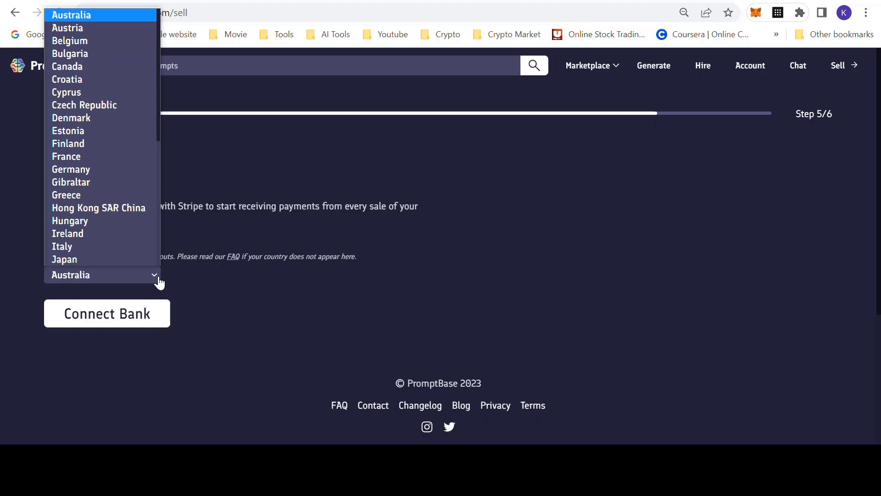
pyautogui.scroll(-5, 139, 163)
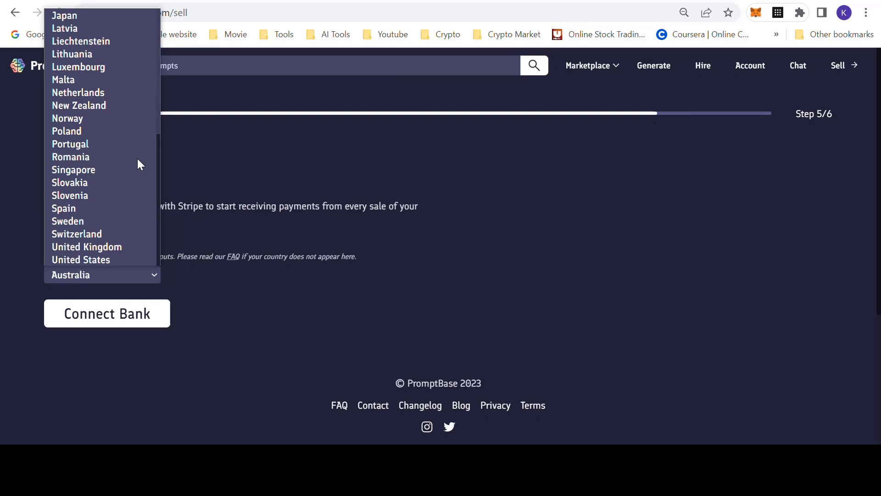
pyautogui.scroll(5, 137, 158)
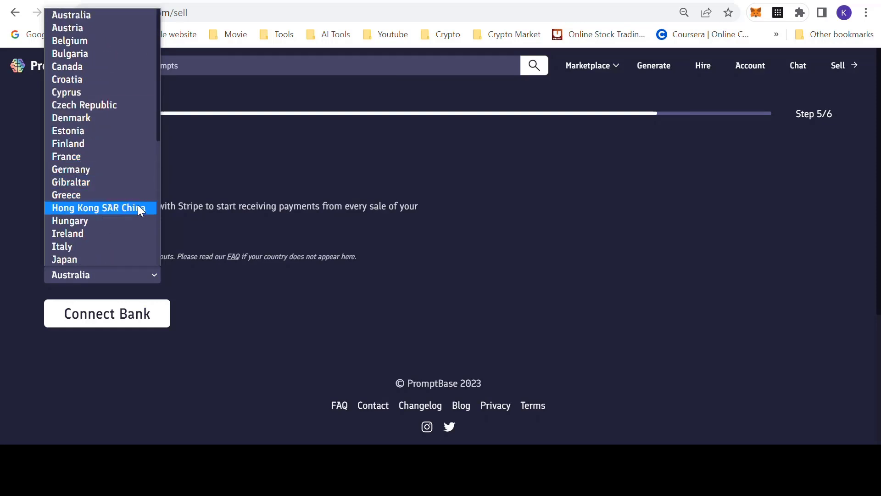
pyautogui.scroll(-5, 136, 204)
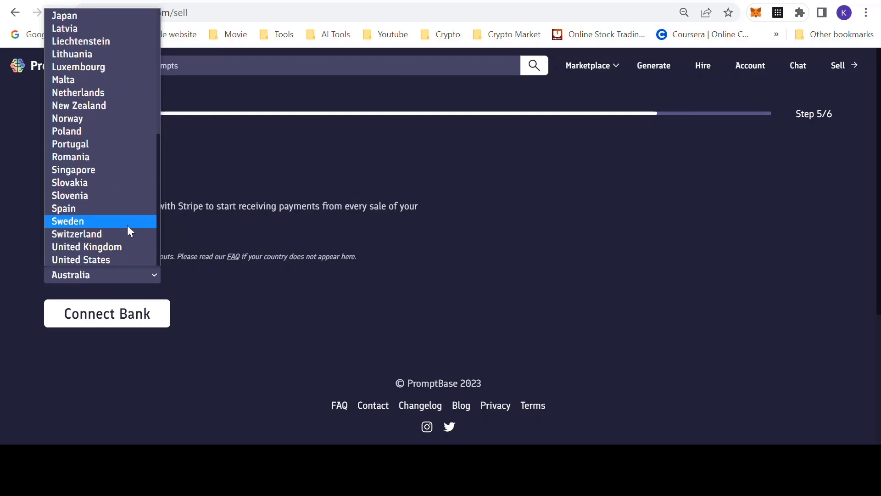
pyautogui.click(122, 169)
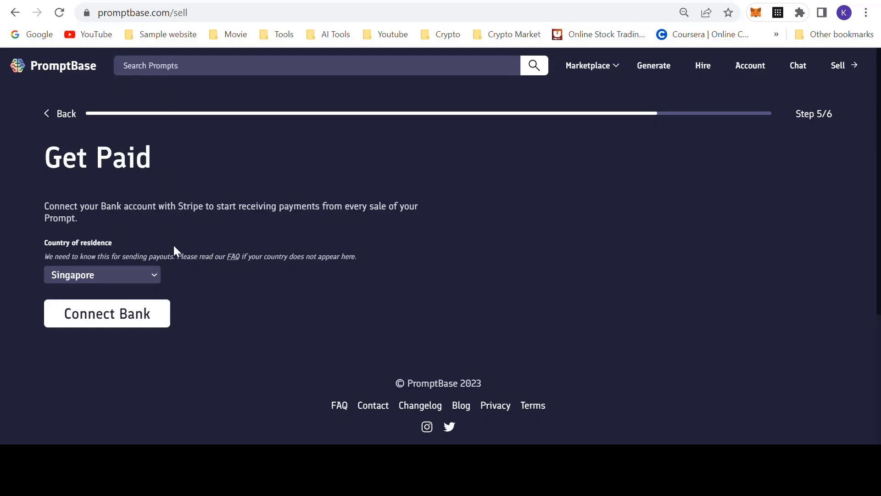
pyautogui.click(134, 322)
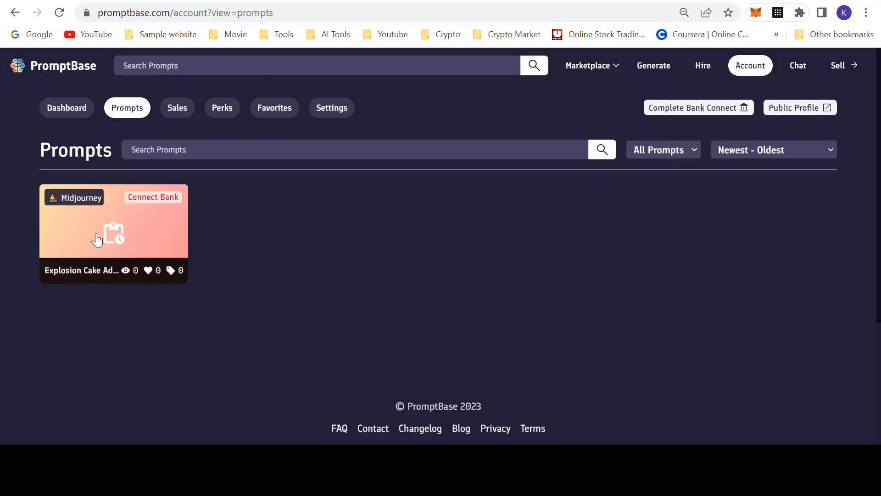
# Open the submitted Explosion Cake prompt and review its description, bank connection status and sample images
pyautogui.click(97, 224)
pyautogui.scroll(-5, 413, 248)
pyautogui.scroll(-10, 429, 251)
pyautogui.scroll(9, 597, 184)
pyautogui.moveTo(831, 112); pyautogui.dragTo(833, 364)
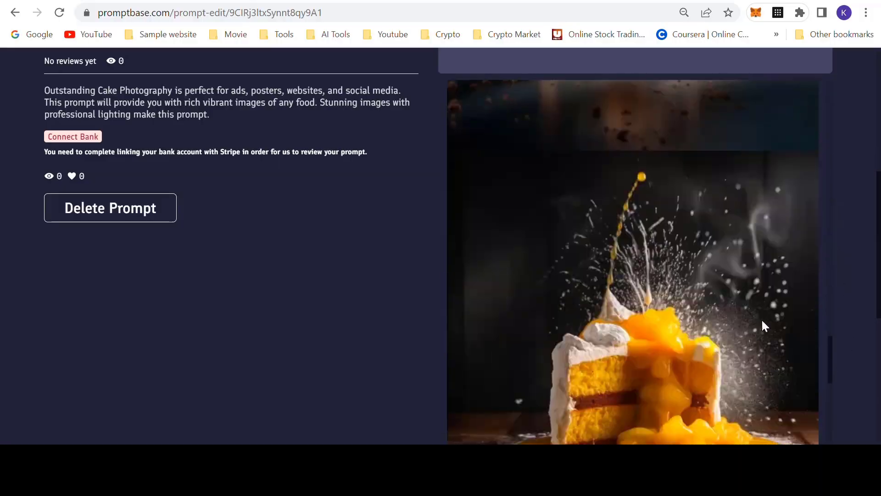
pyautogui.scroll(5, 403, 293)
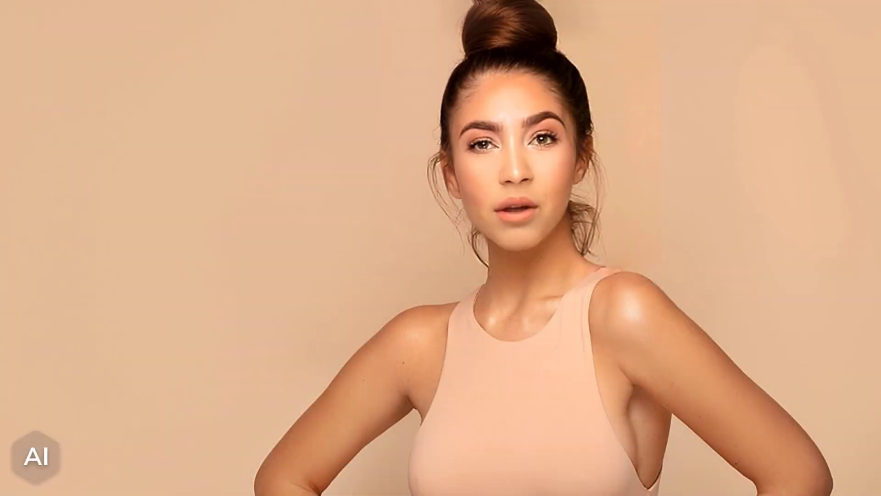